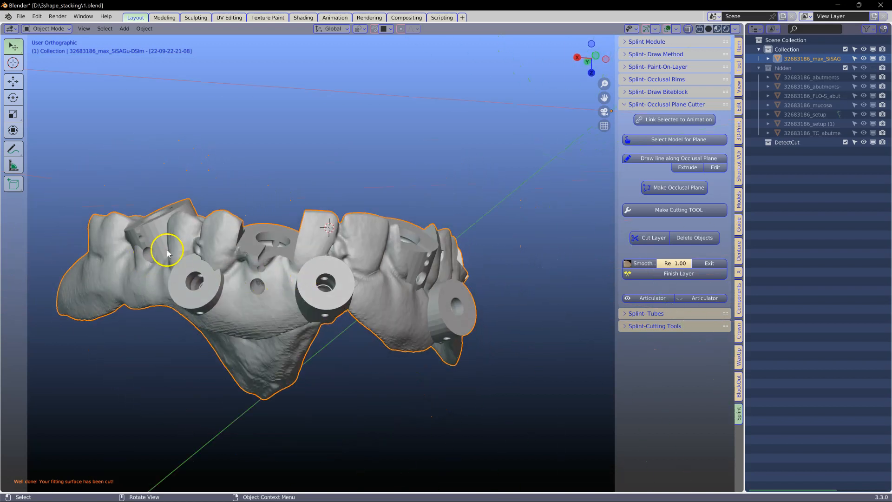
Open the model's mesh for editing and examine the screw channels and side holes of the sleeves.
middle_drag(381, 252, 394, 264)
scroll(384, 244, up, 2)
key(Tab)
scroll(391, 274, up, 5)
click(387, 284)
scroll(390, 285, up, 4)
shift+middle_drag(456, 318, 391, 281)
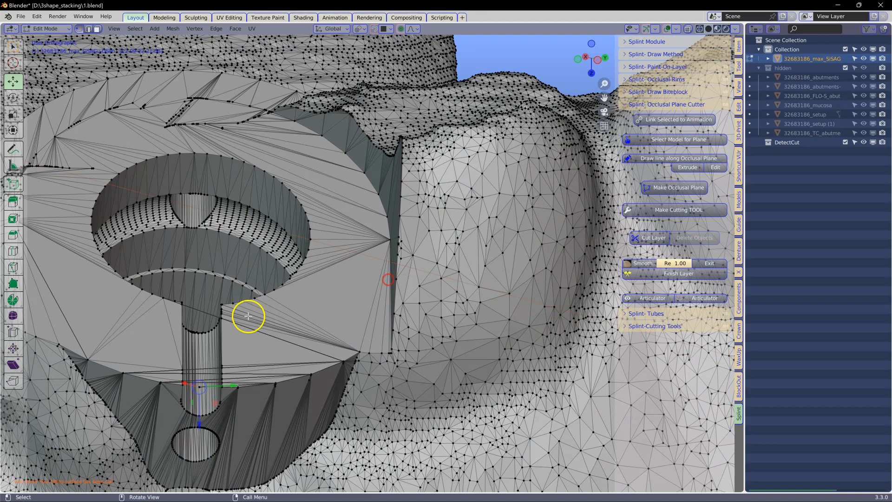
scroll(251, 315, up, 3)
shift+middle_drag(275, 315, 451, 205)
scroll(363, 265, up, 3)
middle_drag(315, 373, 259, 353)
middle_drag(251, 319, 220, 105)
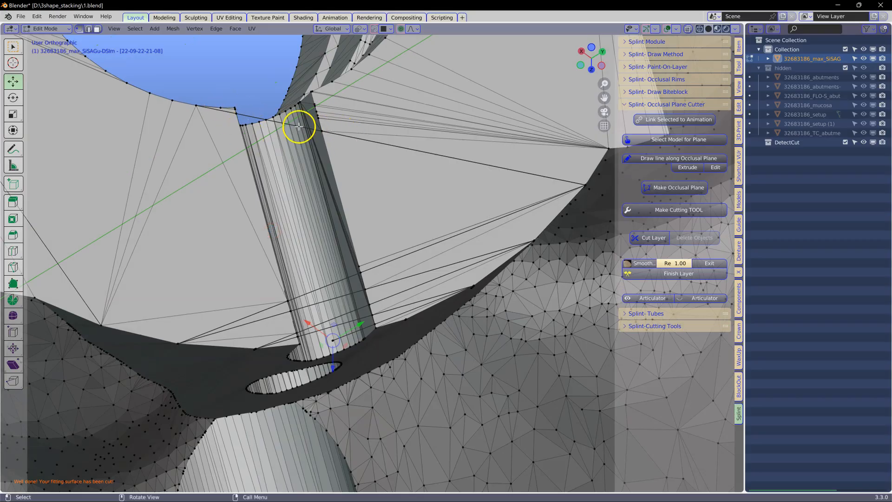
middle_drag(257, 161, 253, 166)
scroll(287, 348, down, 3)
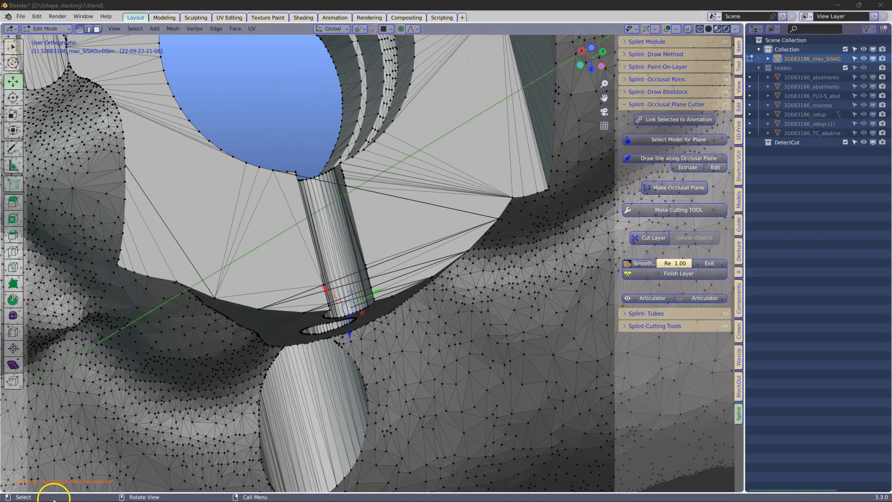
scroll(303, 319, down, 2)
scroll(296, 315, down, 4)
scroll(296, 315, up, 2)
Select all non-manifold geometry in the model and examine the flagged areas around the sleeves.
middle_drag(296, 315, 203, 134)
click(134, 29)
mouse_move(168, 158)
click(273, 147)
scroll(306, 161, down, 2)
middle_drag(305, 161, 274, 176)
scroll(275, 175, up, 8)
scroll(274, 171, up, 10)
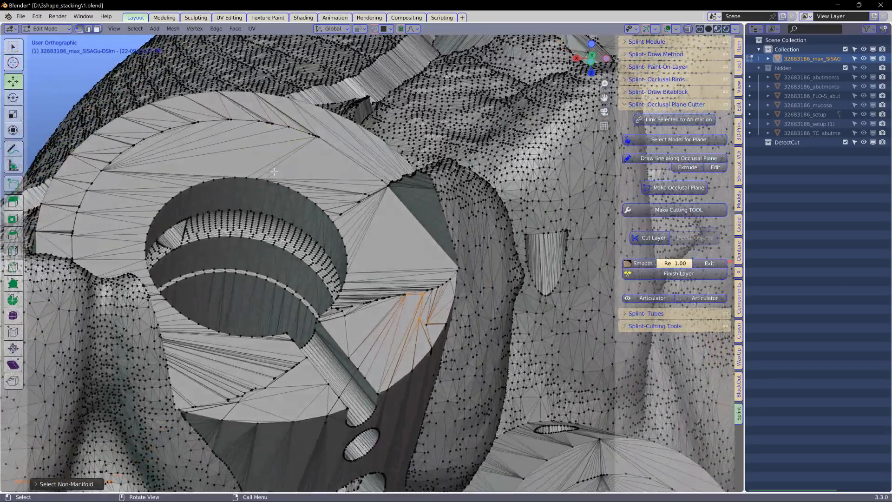
scroll(275, 171, down, 10)
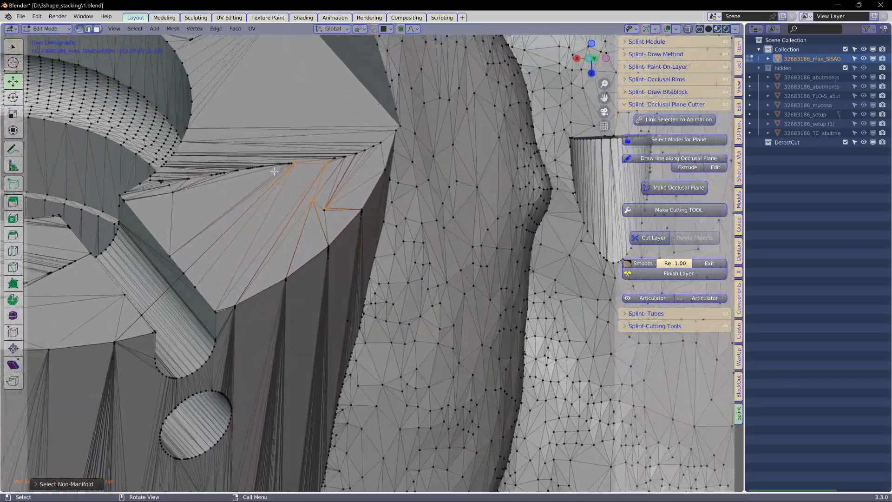
scroll(341, 197, up, 10)
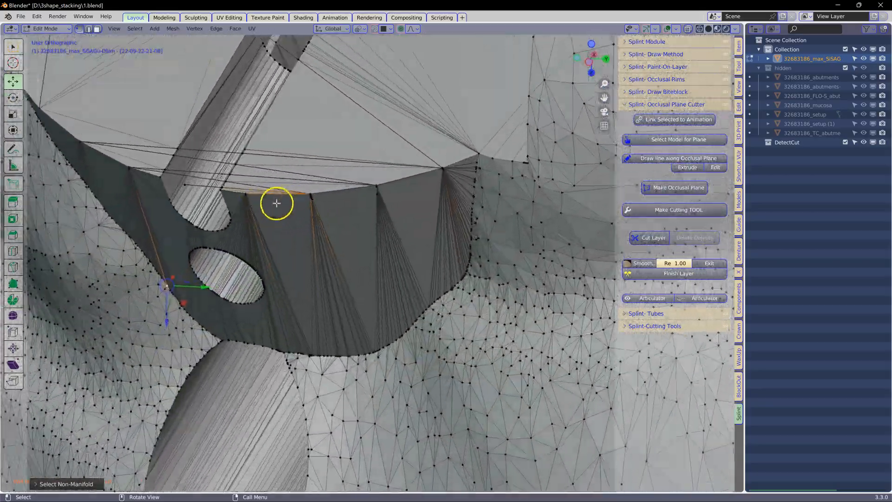
middle_drag(276, 203, 366, 210)
scroll(365, 209, down, 6)
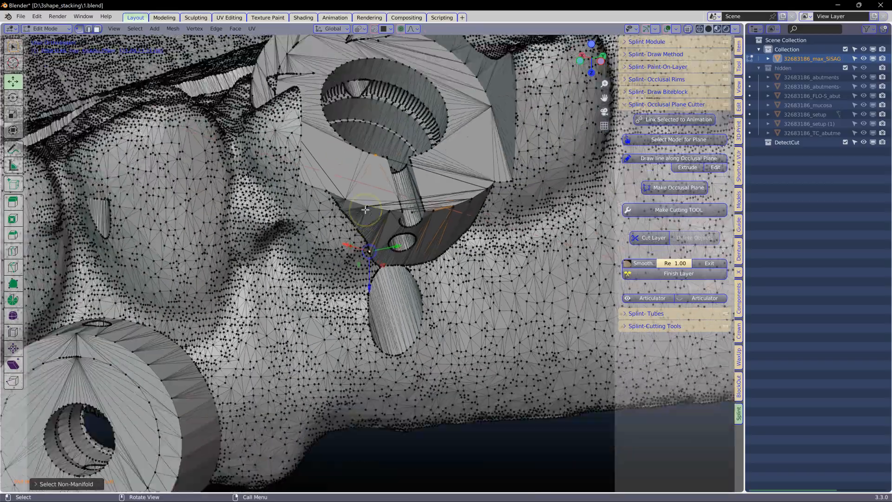
Try to delete the selected non-manifold geometry from the model's mesh.
key(x)
click(256, 217)
scroll(285, 206, up, 8)
middle_drag(282, 209, 258, 198)
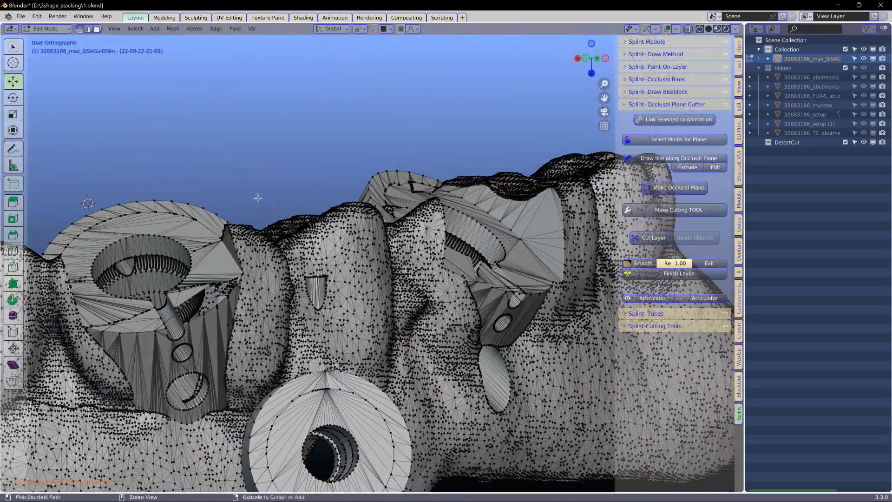
scroll(258, 198, down, 5)
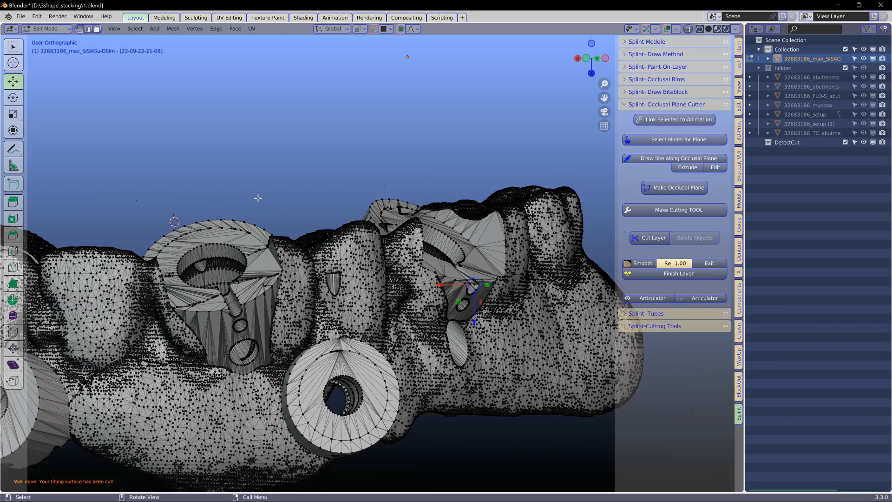
middle_drag(258, 198, 201, 201)
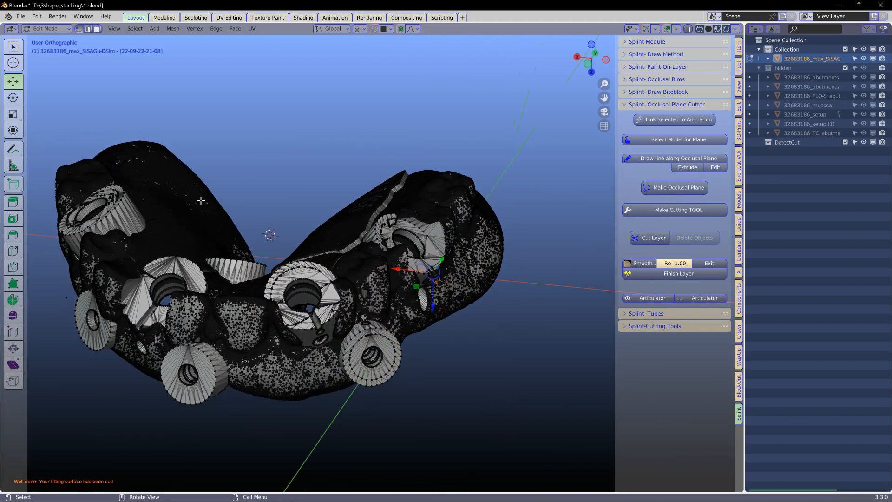
Return the model to Object Mode and start a Voxel Remesh from the guide tube tools.
key(Tab)
drag(745, 93, 641, 112)
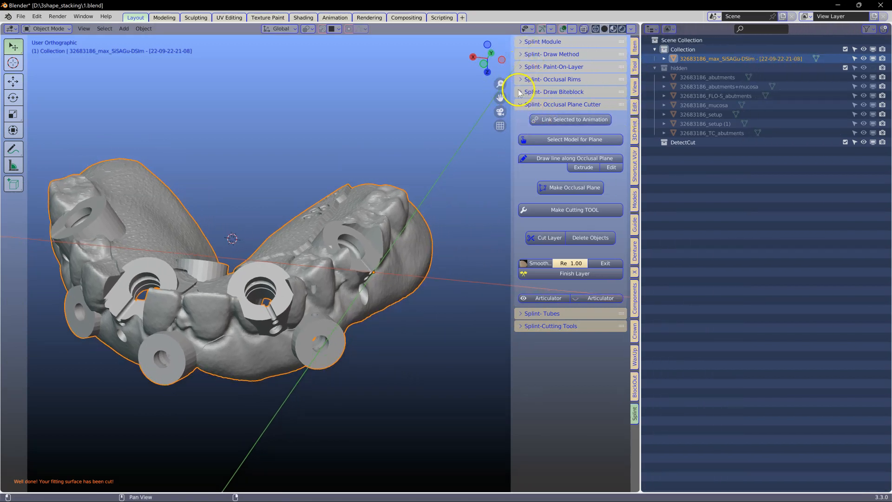
click(523, 326)
scroll(583, 340, down, 2)
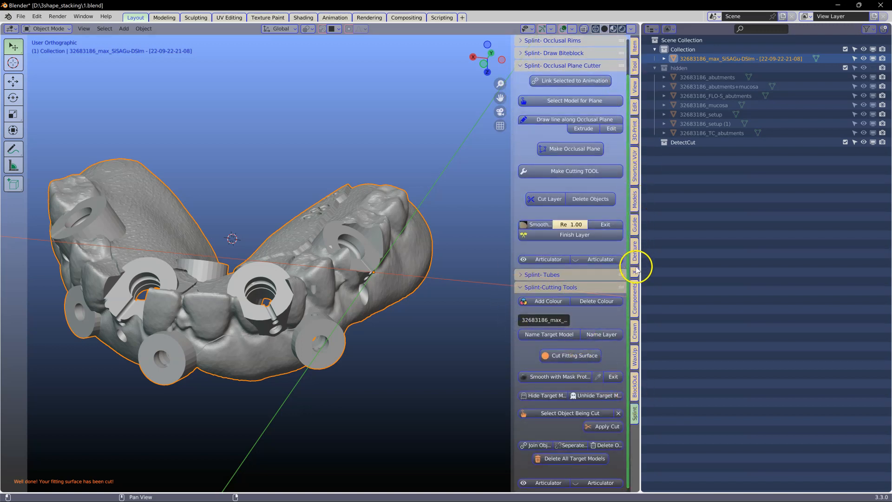
click(635, 295)
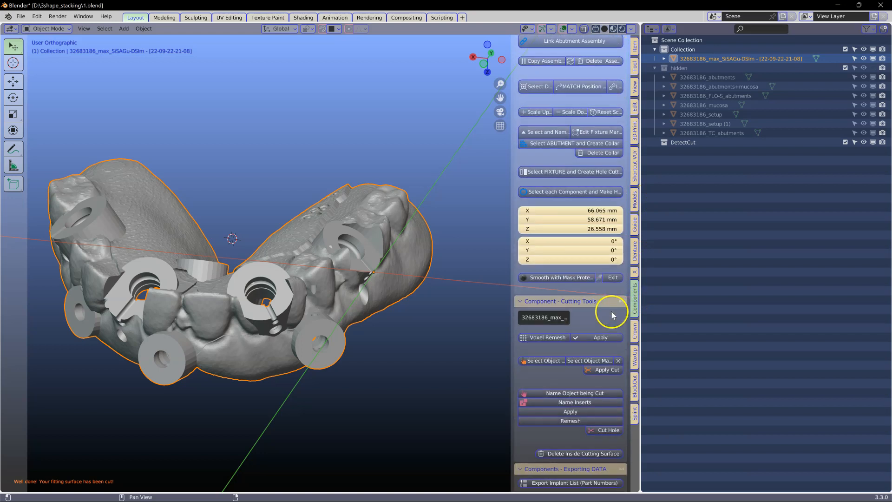
click(635, 213)
scroll(587, 343, up, 5)
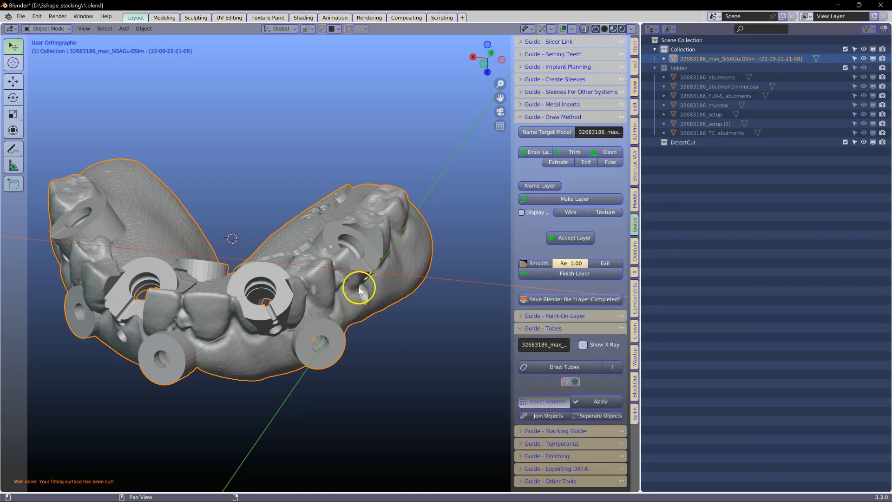
scroll(344, 289, up, 4)
shift+middle_drag(255, 294, 320, 238)
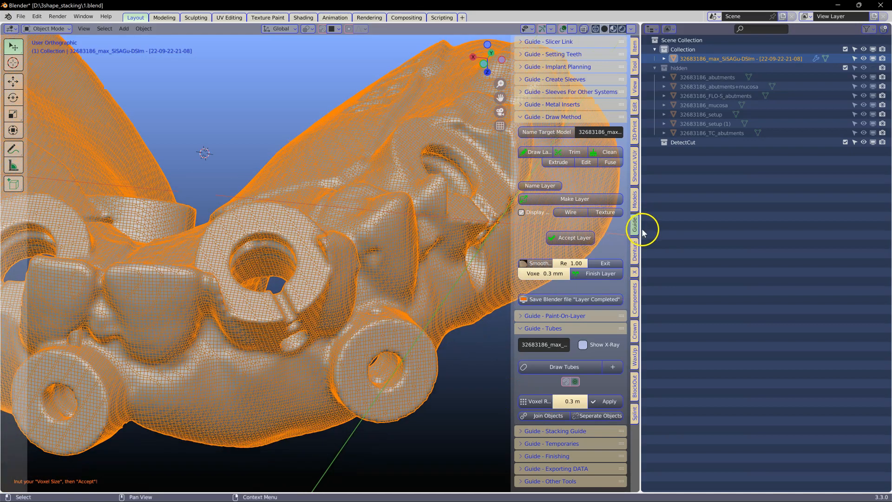
Set the remesh voxel size to 0.08 mm and apply the remesh to the model.
drag(642, 231, 696, 217)
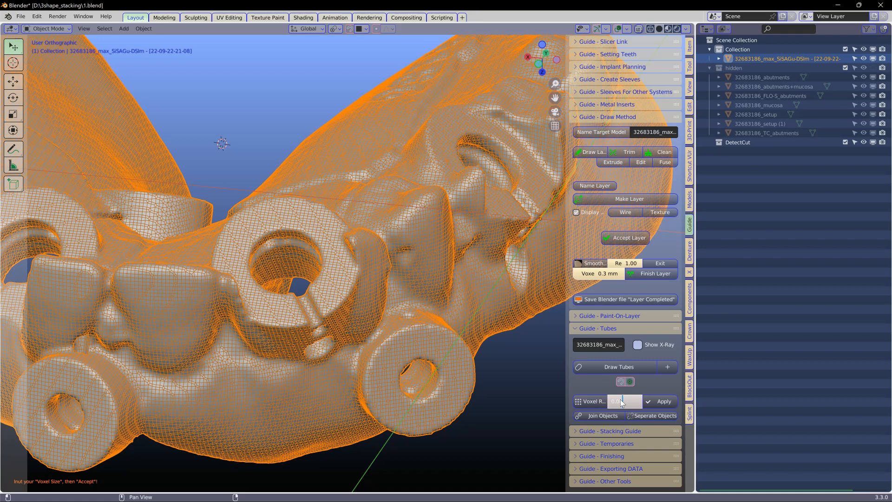
key(Return)
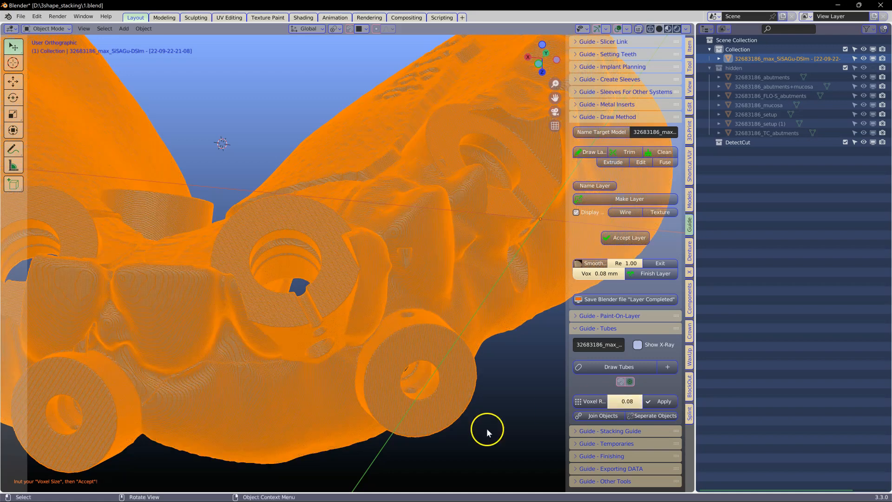
scroll(307, 322, up, 2)
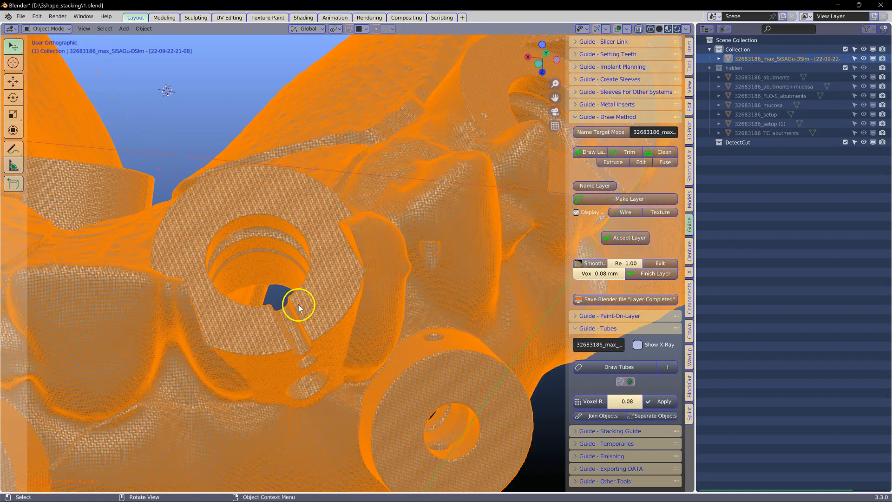
scroll(383, 330, down, 2)
mouse_move(383, 330)
middle_down()
mouse_move(397, 329)
mouse_move(358, 328)
mouse_move(386, 330)
middle_up()
scroll(450, 374, down, 2)
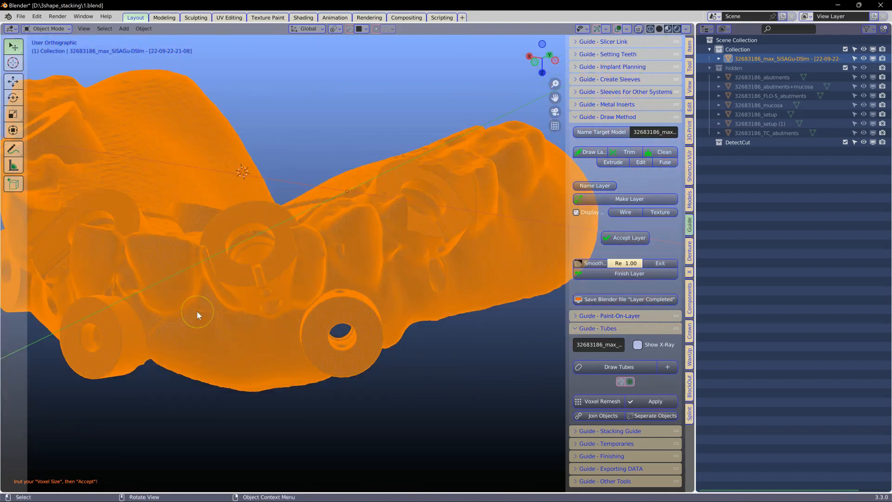
scroll(341, 360, down, 1)
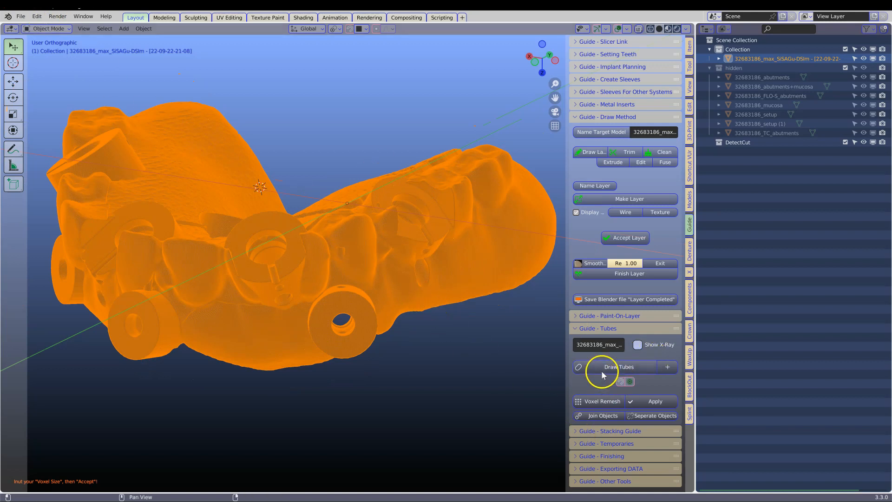
Turn off the wireframe display on the remeshed model.
click(578, 442)
scroll(579, 404, down, 5)
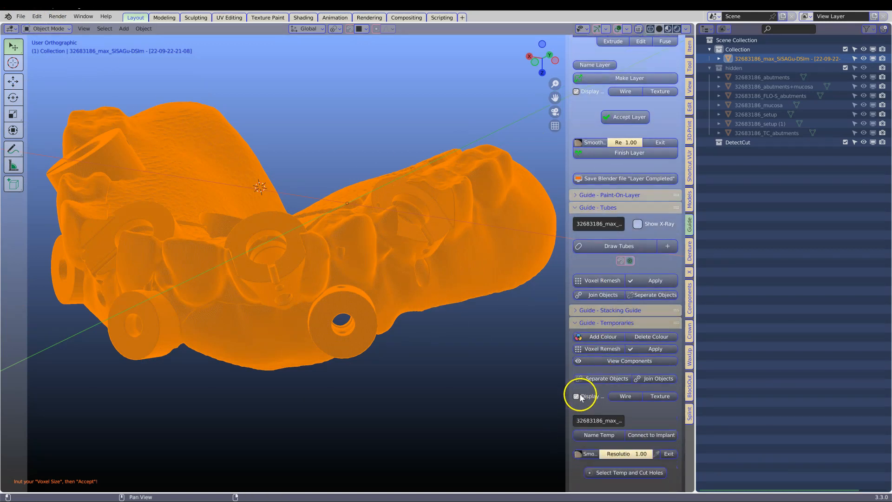
click(577, 396)
middle_drag(211, 336, 310, 317)
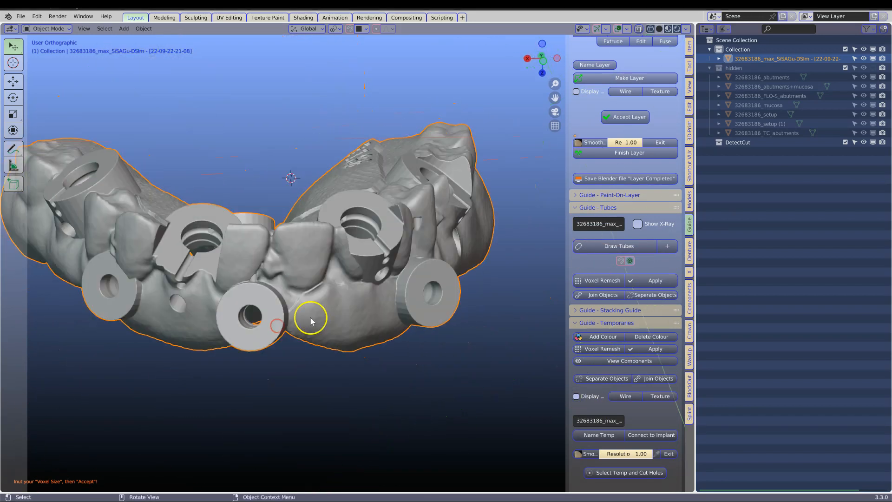
Select the model for the occlusal plane and place the 3D cursor on the buccal cusp of the molar at one end.
click(690, 414)
scroll(586, 318, down, 1)
ctrl+click(577, 316)
click(575, 105)
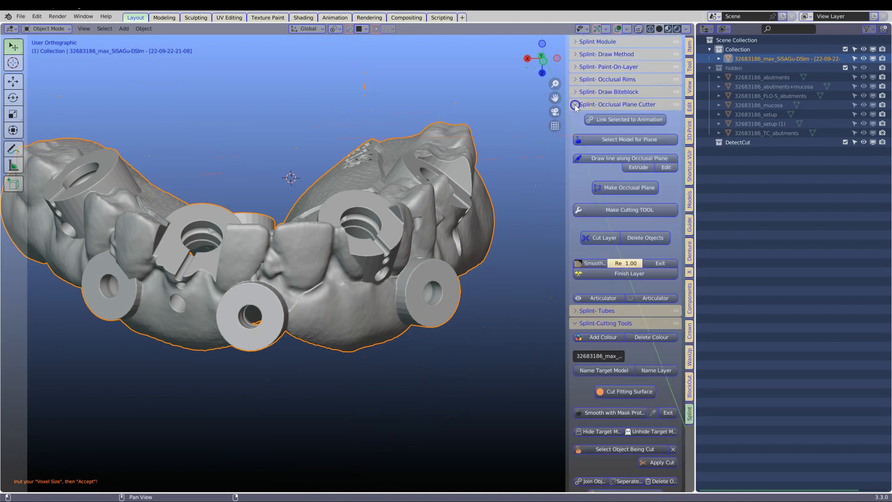
click(579, 141)
click(209, 215)
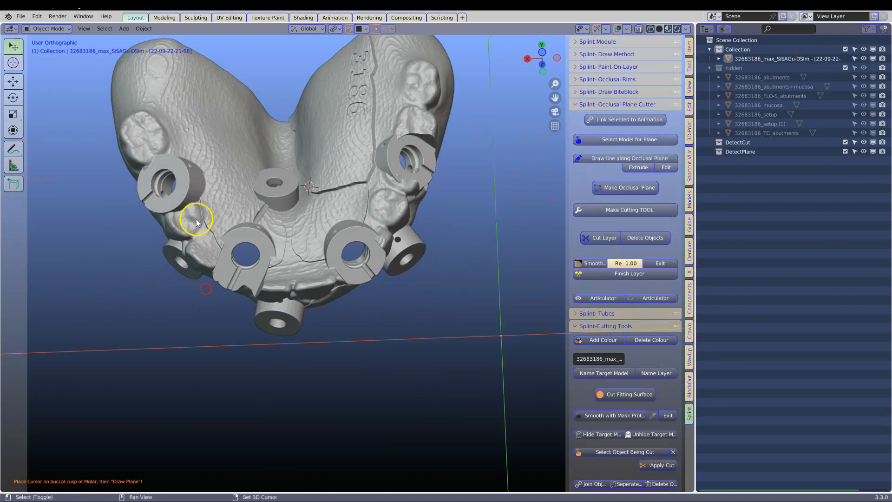
shift+middle_drag(197, 219, 275, 301)
click(224, 231)
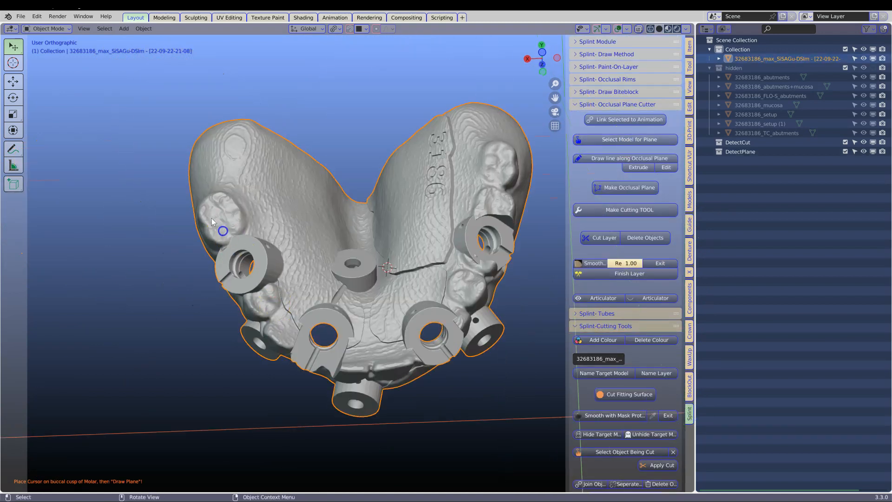
Draw the occlusal line by extruding points along the buccal side of the arch from one molar to the opposite molar.
click(587, 159)
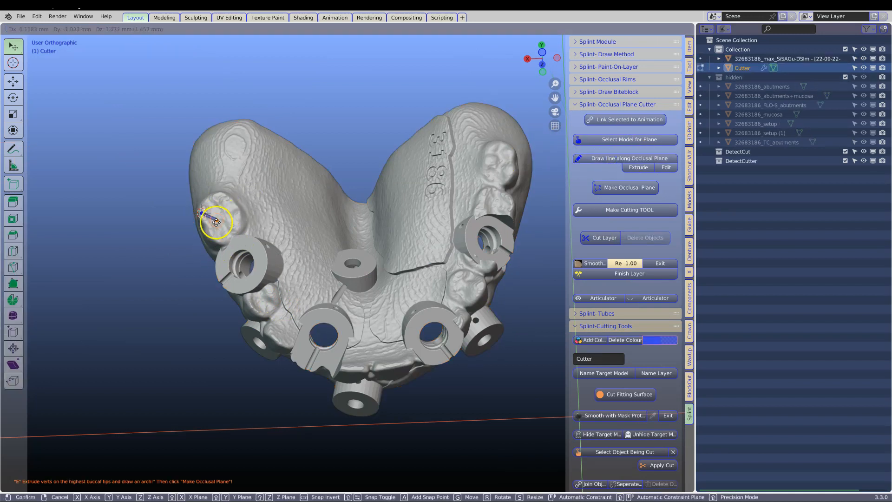
click(216, 238)
key(e)
click(249, 302)
key(e)
click(280, 344)
key(e)
click(404, 367)
key(e)
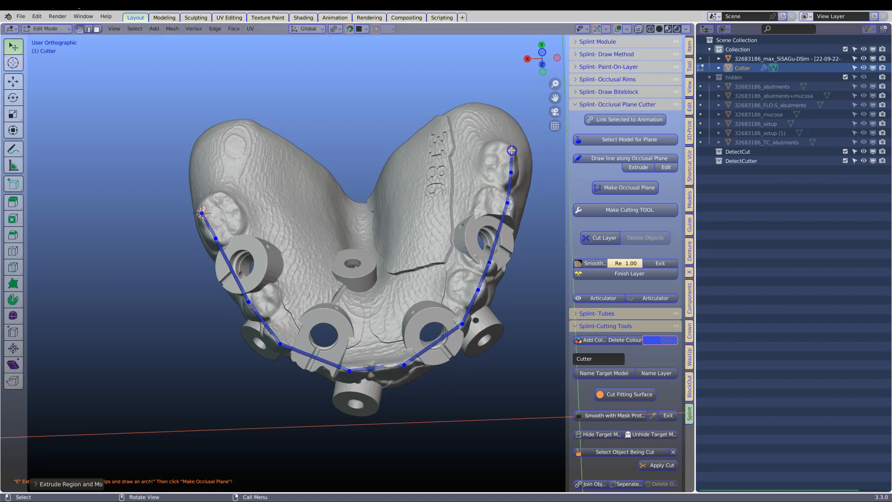
Make the occlusal plane from the arch line and turn it into the cutting tool.
click(609, 188)
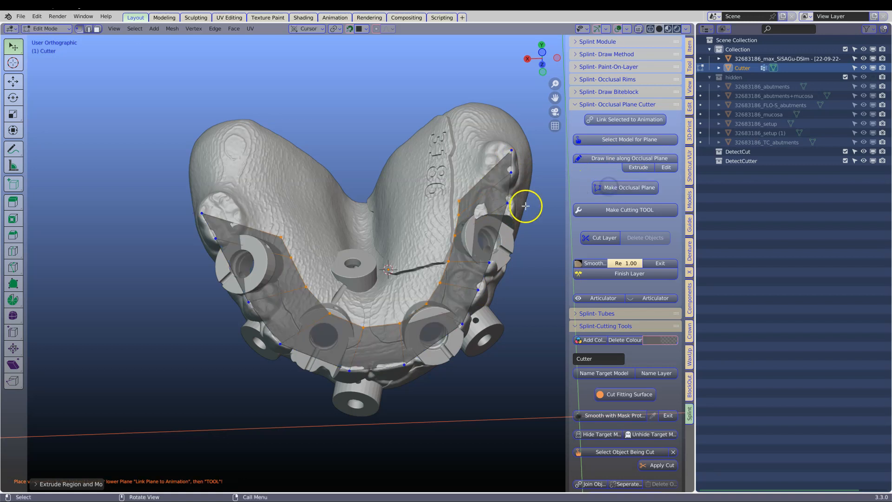
click(626, 212)
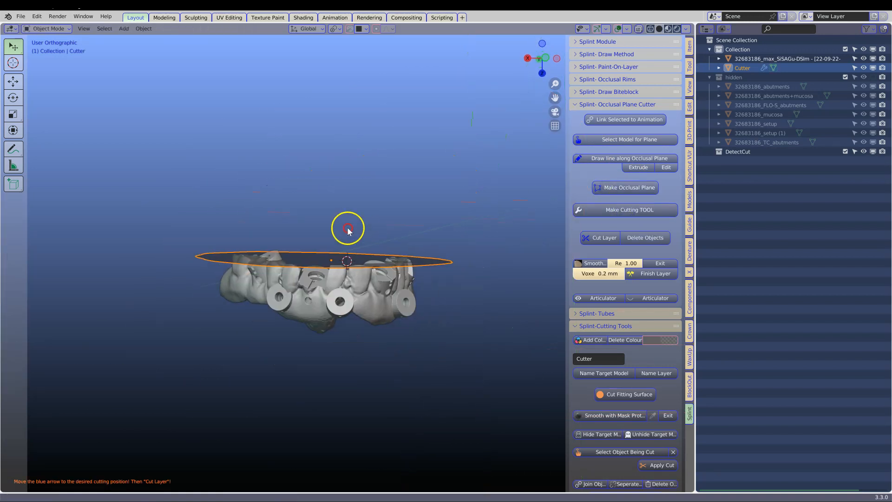
Edit the cutter's mesh and shift the entire plane from the tooth tips towards the gum.
key(Tab)
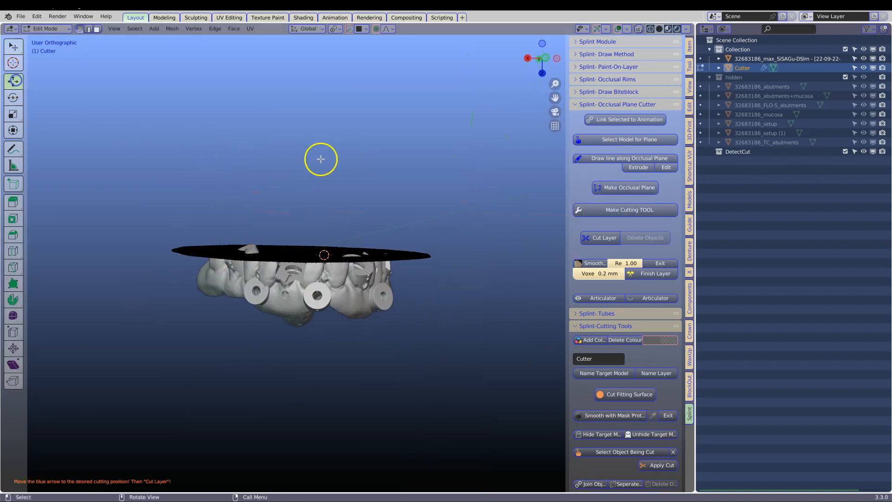
key(a)
drag(308, 291, 308, 318)
Pull the cutter's edge up behind the rearmost molar on one side with proportional editing.
scroll(297, 329, up, 4)
shift+middle_drag(295, 330, 144, 219)
click(167, 219)
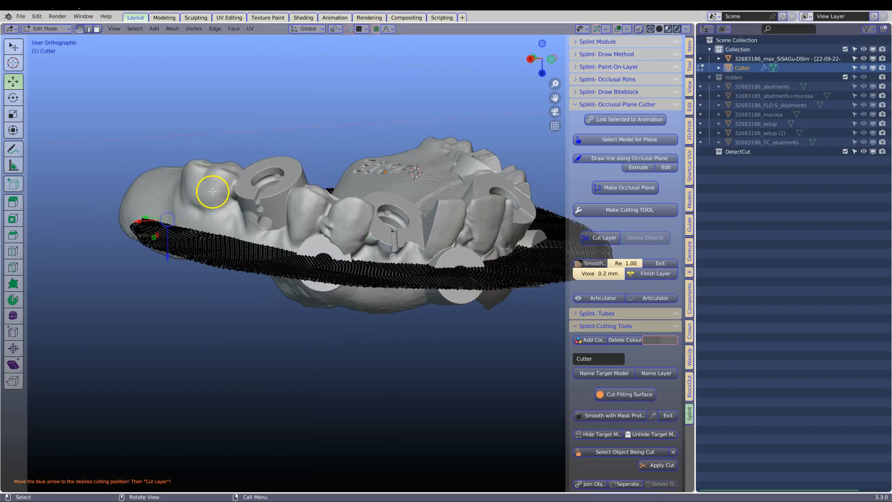
middle_drag(215, 189, 231, 189)
key(g)
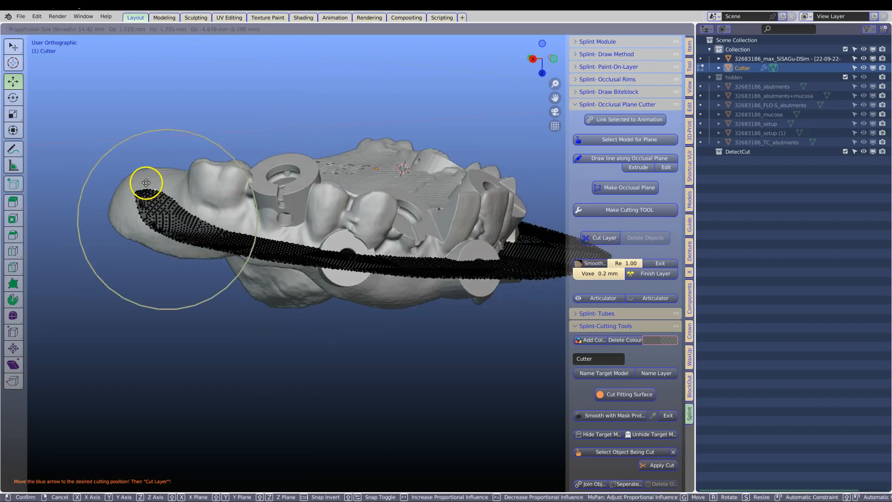
click(95, 132)
Reshape the cutter's rear edges with proportional moves so they rise around the back ends of the model.
middle_drag(96, 132, 404, 187)
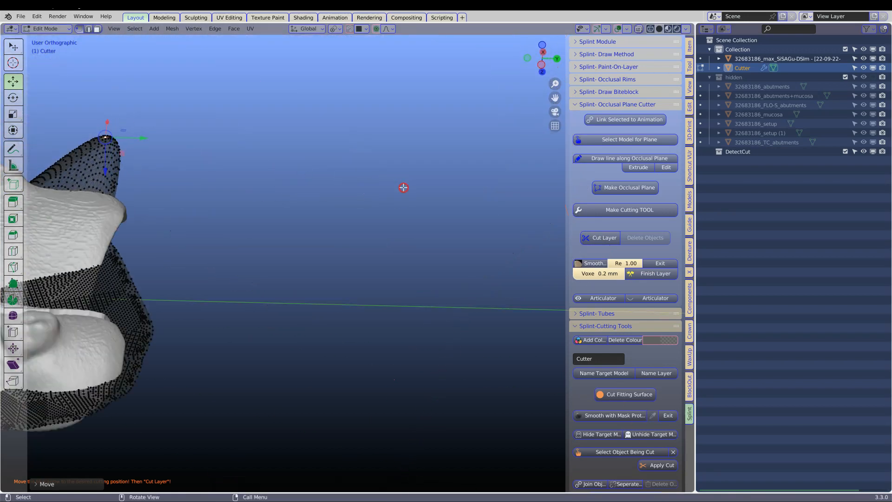
middle_drag(96, 218, 627, 236)
key(g)
click(200, 198)
middle_drag(320, 209, 239, 214)
drag(188, 224, 178, 234)
middle_drag(285, 252, 265, 254)
drag(301, 275, 303, 260)
Move points of the cutter with proportional editing to shape it along the gum around the teeth and sleeves.
click(388, 285)
middle_drag(389, 285, 385, 271)
drag(383, 285, 390, 244)
middle_drag(430, 273, 395, 266)
click(447, 283)
drag(446, 283, 434, 321)
middle_drag(434, 321, 408, 299)
drag(400, 284, 404, 274)
middle_drag(404, 273, 421, 316)
Refine the cutter's height around the arch with further proportional moves of its surface points.
shift+middle_drag(515, 299, 351, 298)
click(359, 303)
drag(351, 298, 350, 297)
drag(342, 262, 341, 258)
middle_drag(345, 276, 346, 305)
drag(346, 309, 346, 316)
drag(419, 304, 417, 273)
drag(372, 305, 372, 308)
shift+middle_drag(469, 294, 323, 304)
drag(342, 300, 349, 310)
middle_drag(349, 310, 395, 305)
drag(396, 306, 394, 235)
Adjust the cutter's rear area beside the palate by moving its points along the global Z axis.
scroll(395, 240, down, 1)
middle_drag(395, 235, 134, 251)
drag(374, 318, 374, 318)
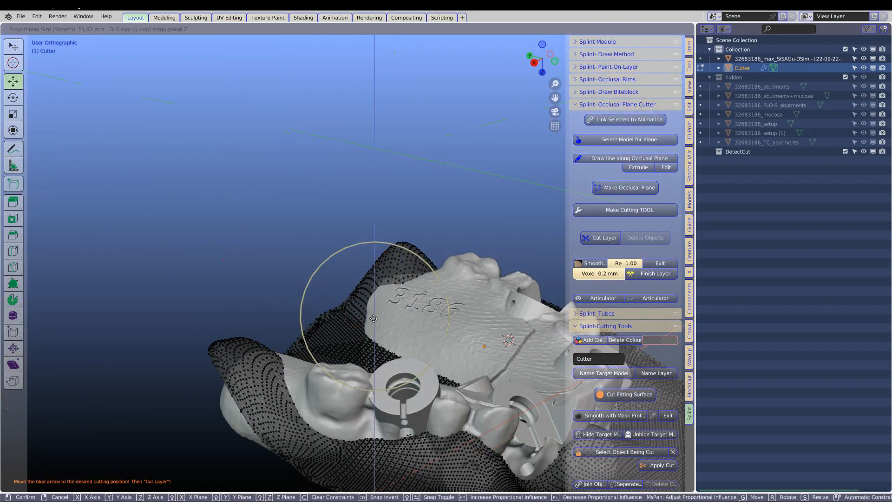
drag(384, 262, 385, 262)
scroll(371, 269, up, 5)
Adjust the cutter's surface on the underside of the model, between the palate and the front of the arch.
middle_drag(384, 321, 354, 305)
drag(371, 301, 391, 295)
middle_drag(390, 296, 364, 282)
drag(404, 293, 372, 313)
middle_drag(373, 312, 418, 279)
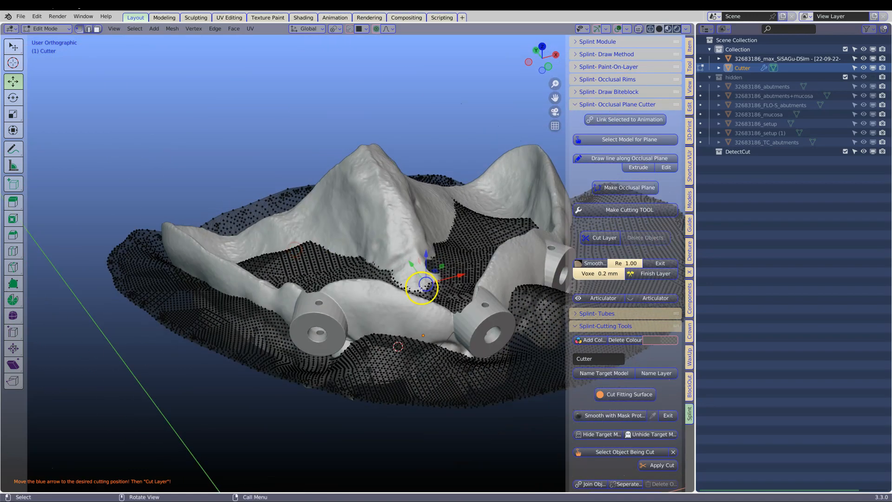
drag(419, 279, 421, 279)
drag(418, 247, 419, 248)
middle_drag(418, 247, 379, 249)
Reposition further cutter points around the underside of the model with proportional moves.
click(414, 265)
drag(419, 272, 407, 235)
click(465, 223)
drag(465, 223, 448, 219)
click(385, 243)
drag(385, 243, 378, 234)
Move the cutter's surface on the buccal side below the rear sleeve to finish its contour.
middle_drag(378, 233, 203, 185)
scroll(373, 253, up, 4)
click(372, 254)
drag(372, 253, 374, 263)
scroll(374, 263, down, 4)
middle_drag(374, 263, 677, 74)
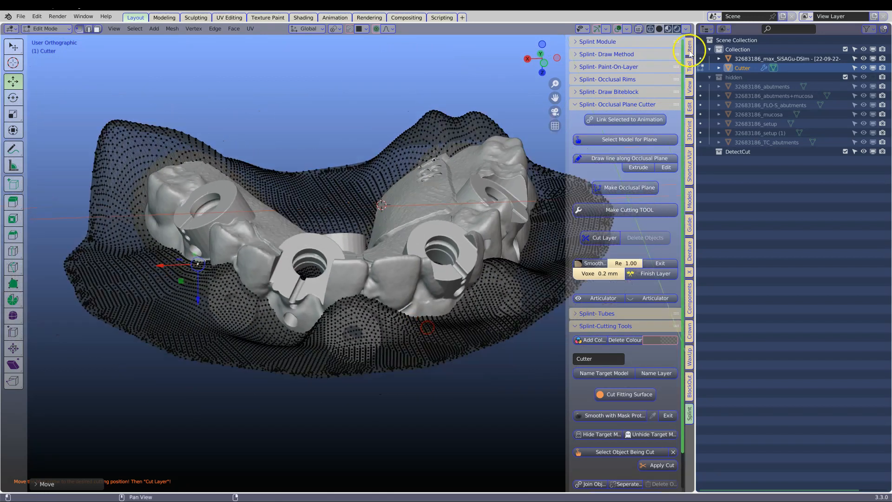
Show the cutter's Solidify and Remesh modifiers, leave its point editing and convert it into a finished, coloured cutting object.
click(706, 29)
click(660, 66)
click(704, 158)
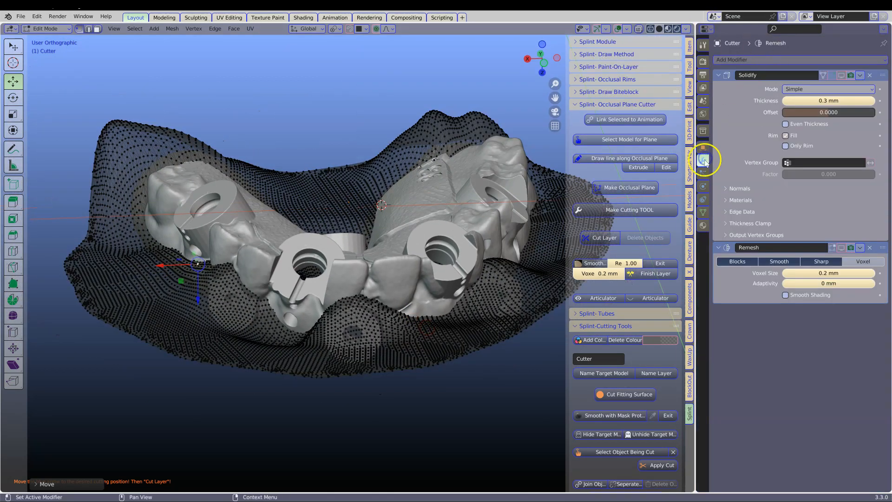
key(Tab)
scroll(638, 316, down, 2)
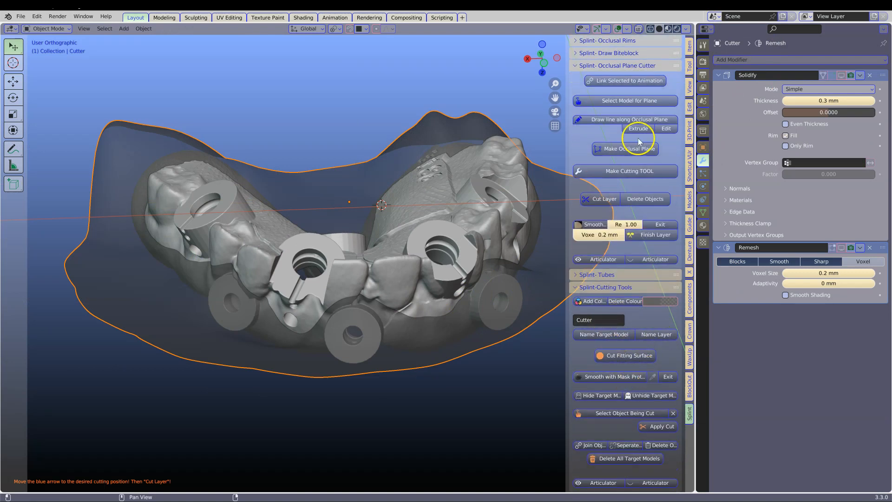
scroll(640, 164, up, 2)
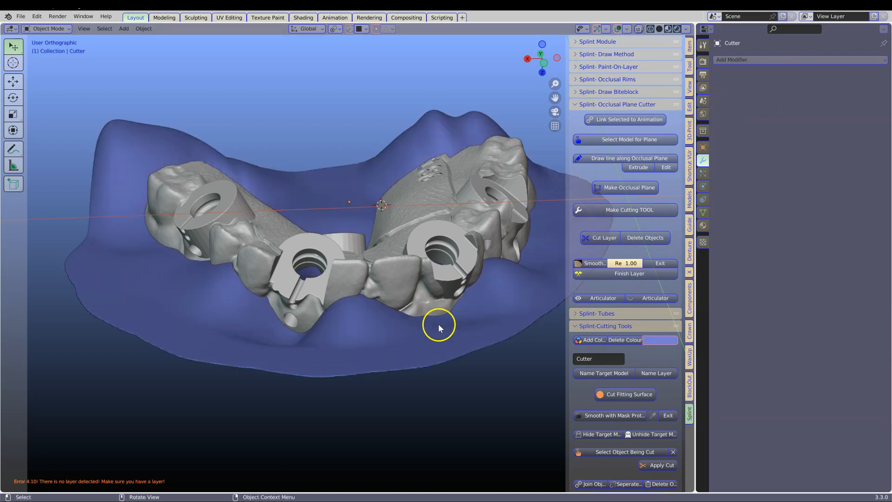
Choose the guide model as the object being cut and pick the Cutter as the Boolean's cutting object.
mouse_move(364, 261)
middle_down()
mouse_move(290, 208)
mouse_move(370, 269)
middle_up()
click(370, 269)
scroll(603, 350, down, 2)
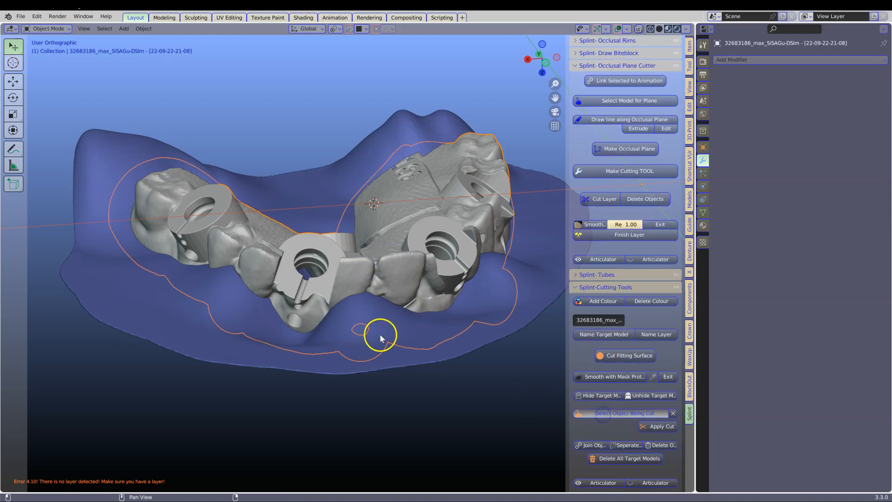
click(585, 414)
click(663, 413)
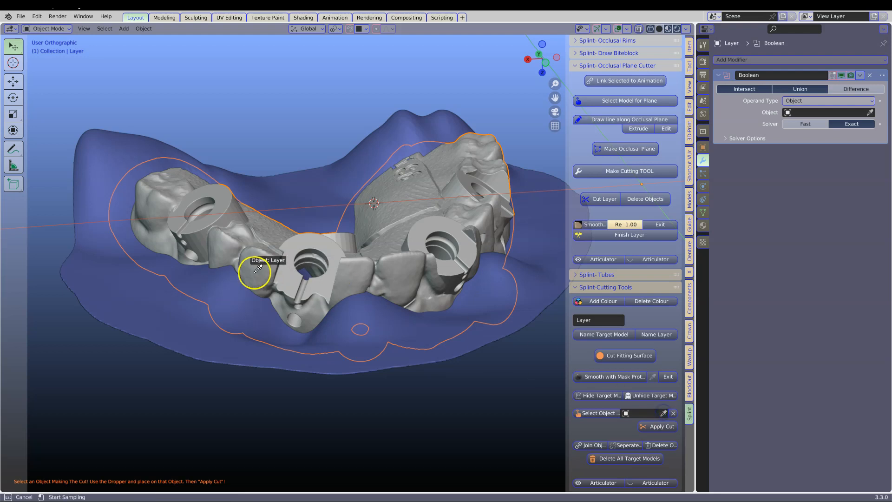
click(107, 287)
Expand the Boolean modifier's solver options and open its Overlap Threshold for editing.
middle_drag(298, 347, 312, 330)
click(726, 139)
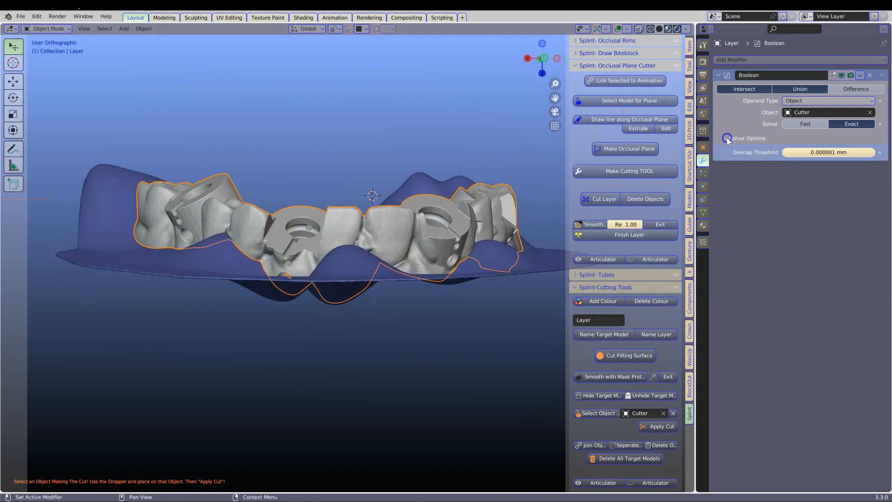
click(725, 138)
click(705, 28)
click(655, 63)
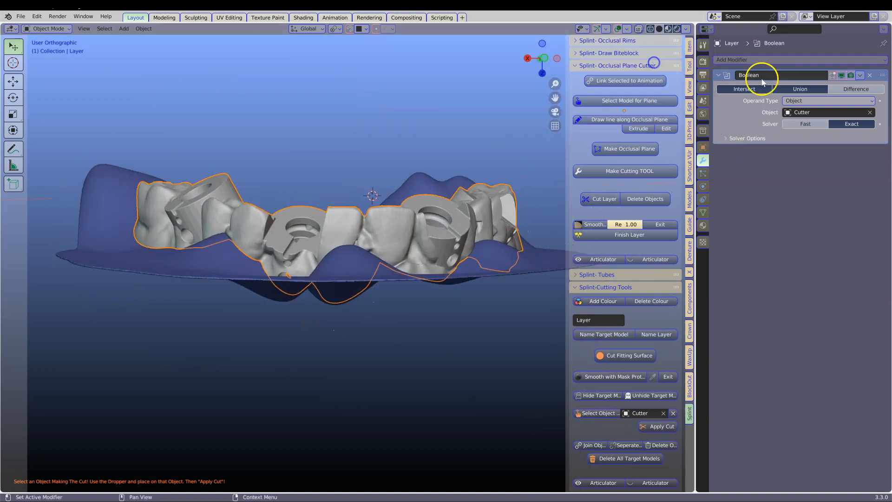
click(727, 139)
click(810, 150)
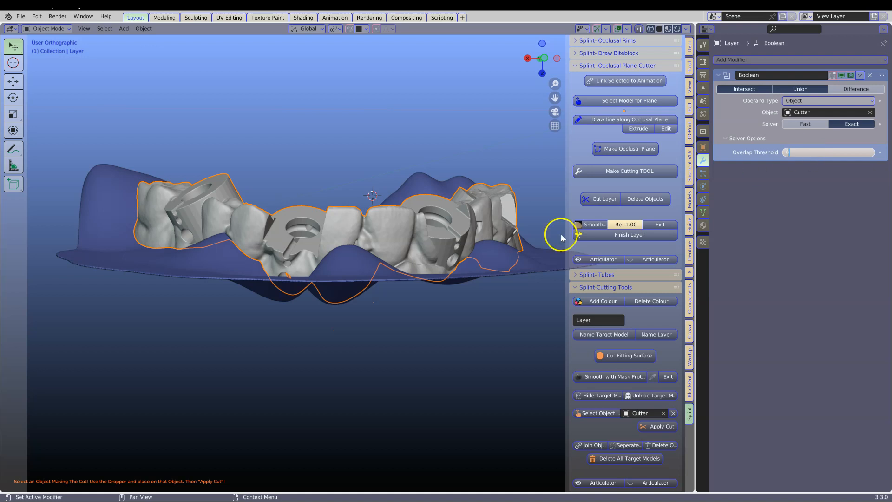
click(389, 247)
Hide the Cutter to examine the guide model's surface from several sides, and unhide it again.
mouse_move(363, 279)
middle_down()
mouse_move(364, 217)
mouse_move(353, 288)
middle_up()
click(143, 284)
key(h)
scroll(172, 287, up, 4)
middle_drag(177, 274, 313, 295)
scroll(320, 284, down, 3)
shift+middle_drag(349, 252, 396, 332)
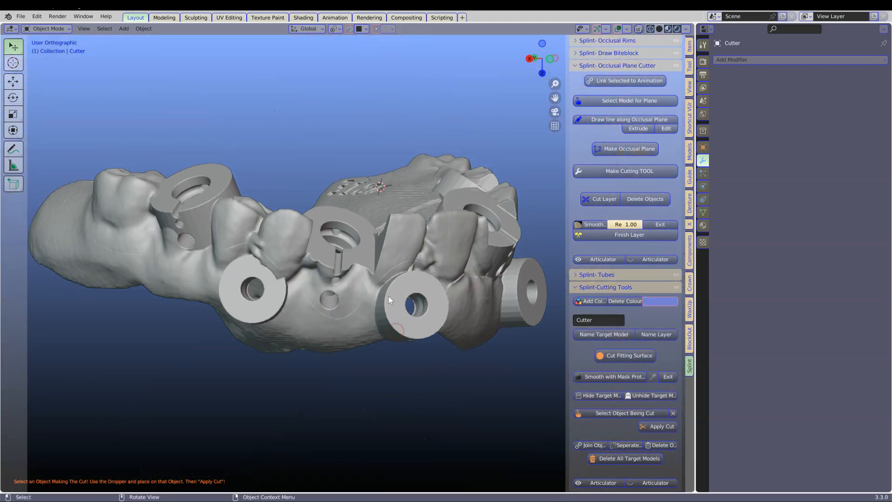
key(alt+h)
Nudge the Cutter very slightly in place relative to the guide model.
middle_drag(289, 298, 206, 213)
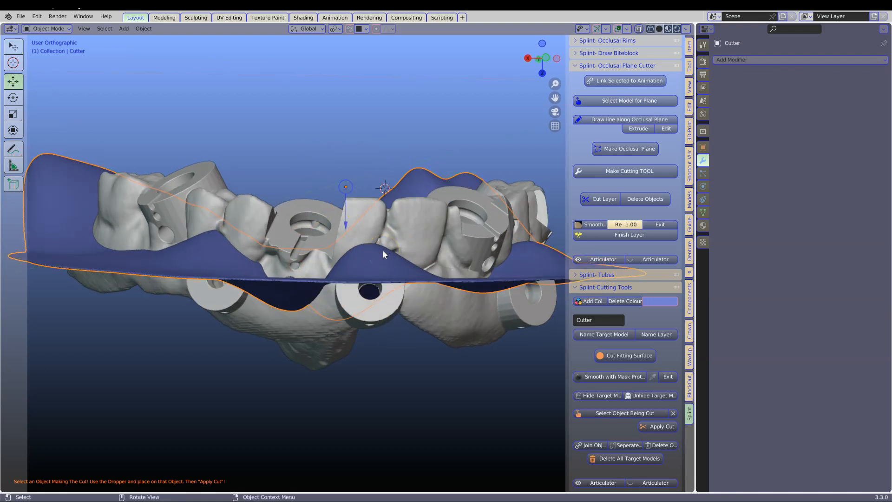
key(g)
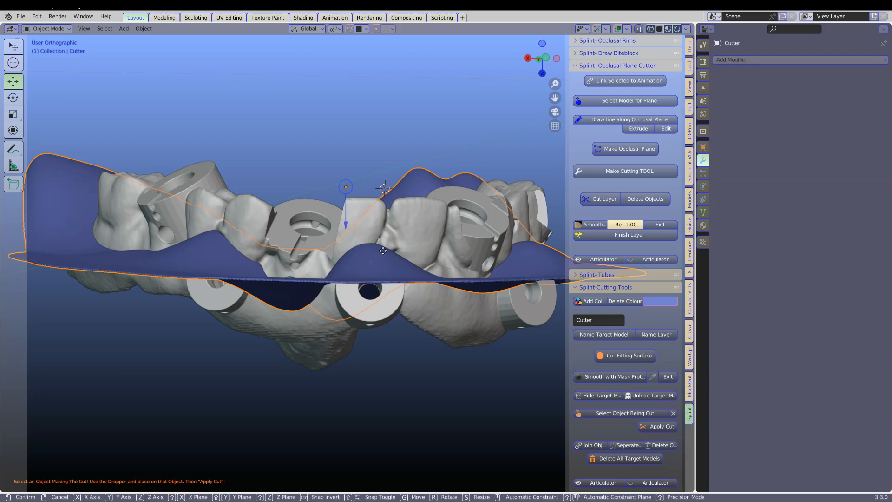
click(383, 250)
click(383, 251)
click(383, 251)
click(215, 260)
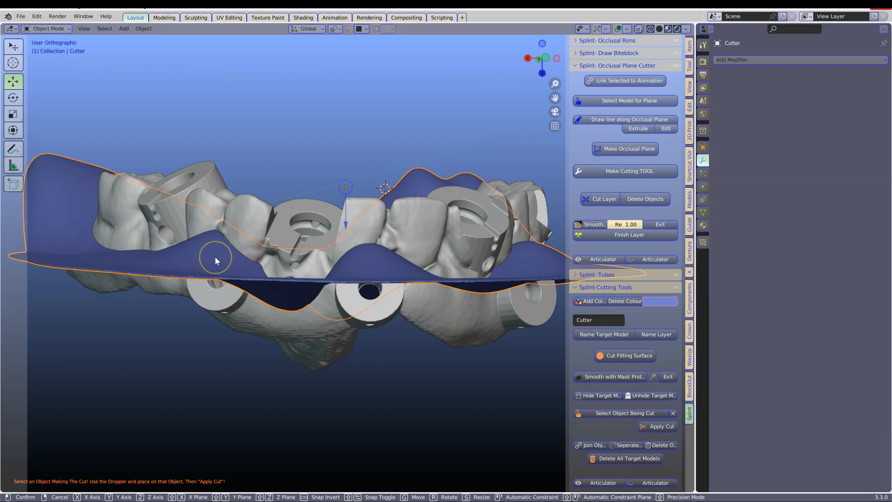
Apply the Cutter's cut to the guide model and inspect the cut line around the arch.
scroll(288, 285, up, 3)
middle_drag(286, 283, 299, 96)
scroll(381, 135, up, 4)
middle_drag(382, 134, 403, 282)
scroll(187, 156, down, 5)
scroll(278, 346, up, 4)
scroll(403, 282, down, 3)
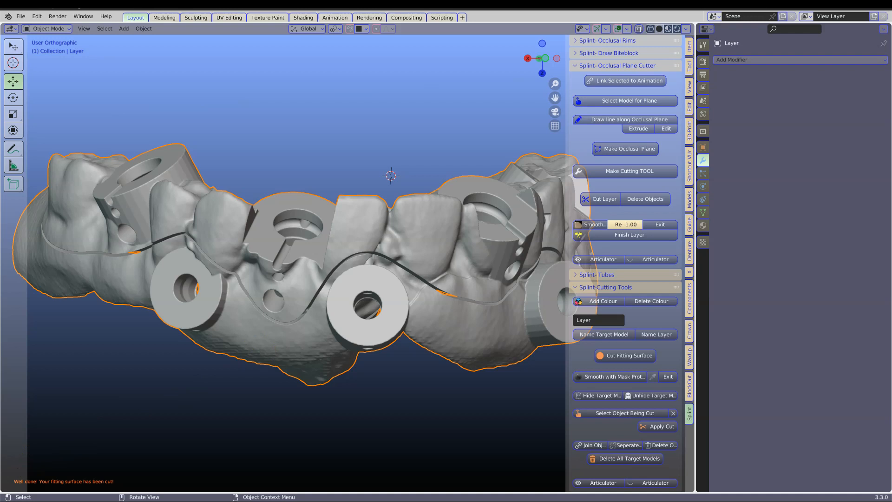
middle_drag(394, 312, 370, 311)
scroll(370, 311, down, 1)
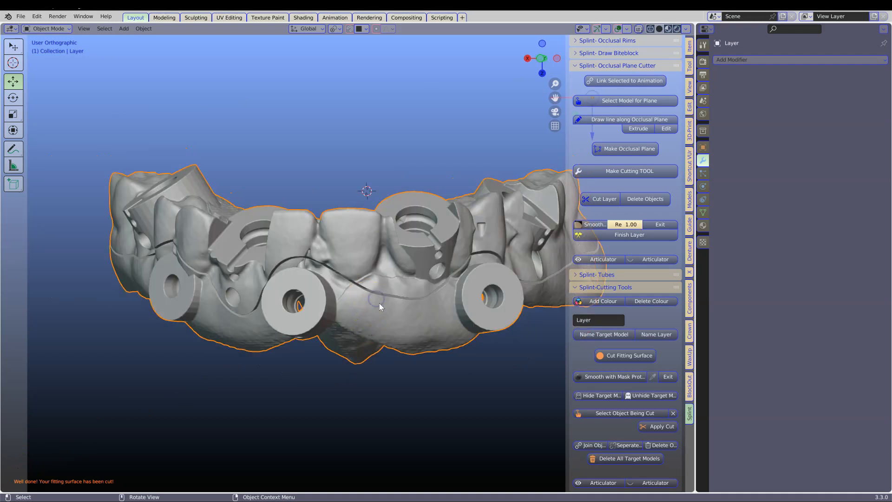
scroll(679, 350, up, 3)
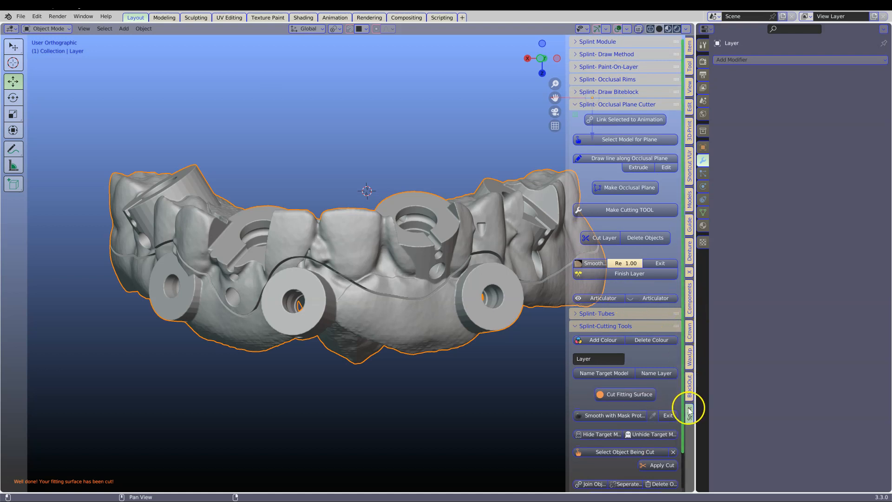
Separate the cut guide model into individual objects with the model design tools.
click(690, 198)
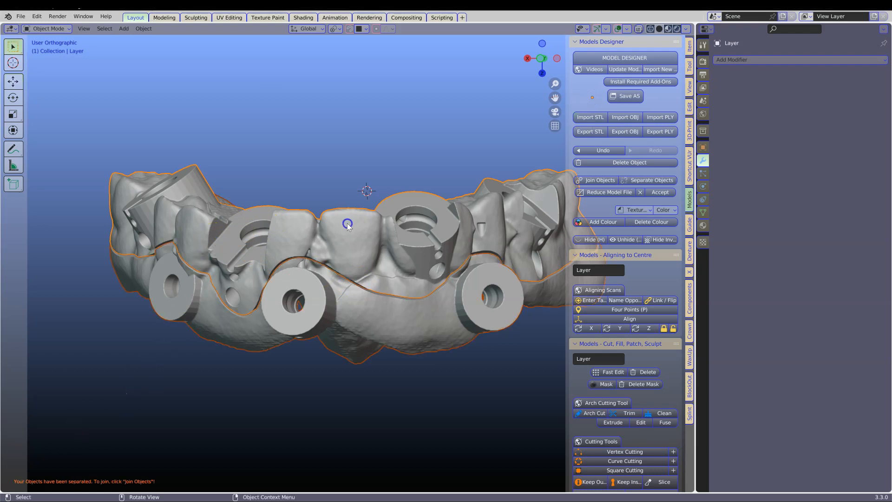
middle_drag(348, 225, 334, 281)
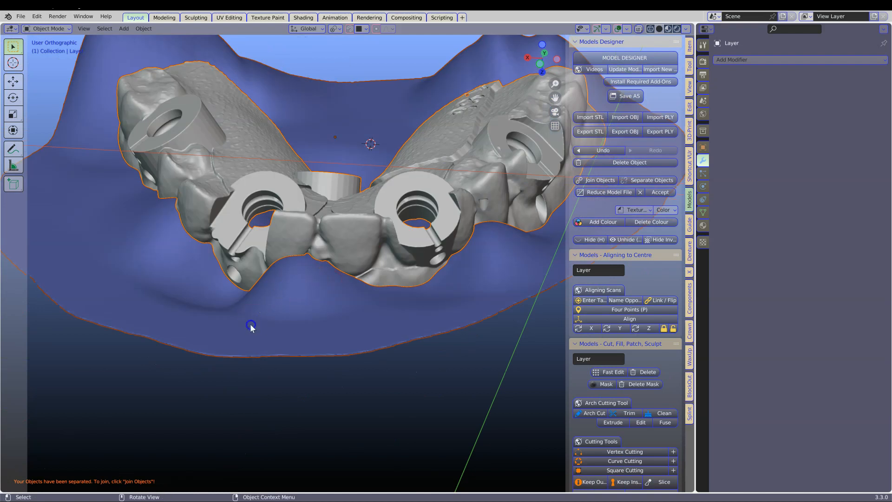
middle_drag(251, 327, 261, 302)
Move the Cutter into a new collection named occlusalcutter and exclude that collection from the view.
click(261, 302)
key(m)
click(289, 275)
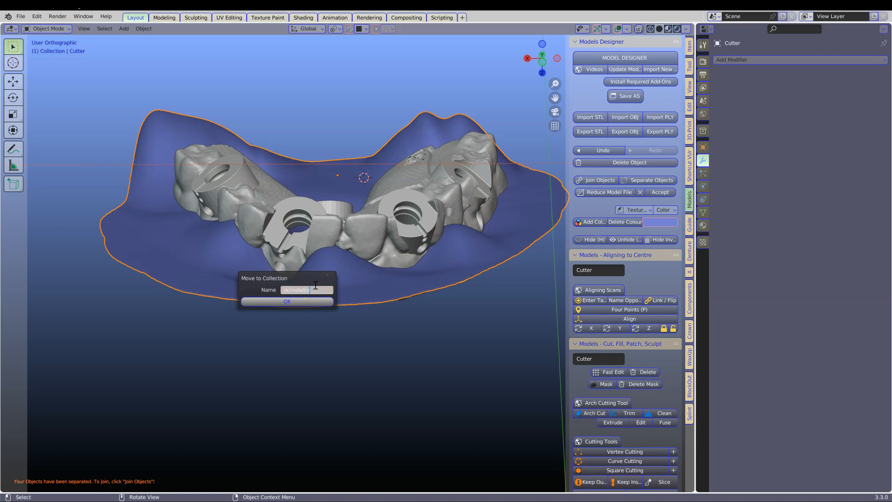
click(297, 302)
click(707, 30)
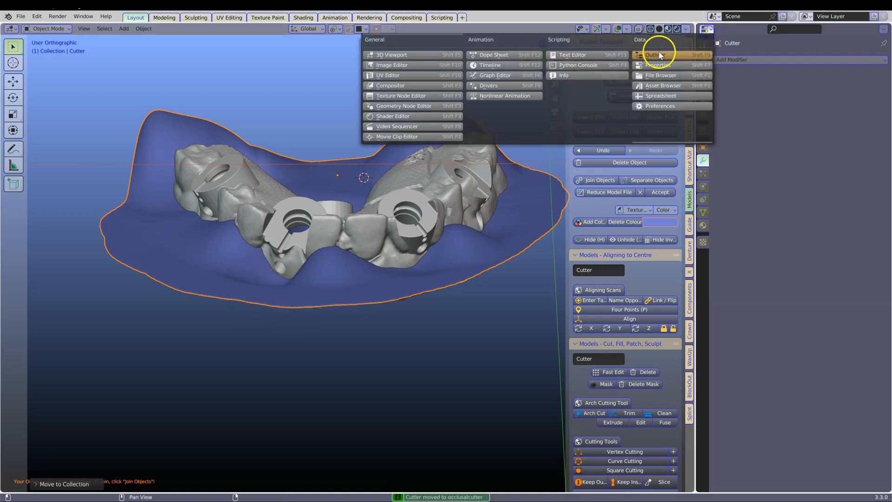
click(655, 52)
click(873, 207)
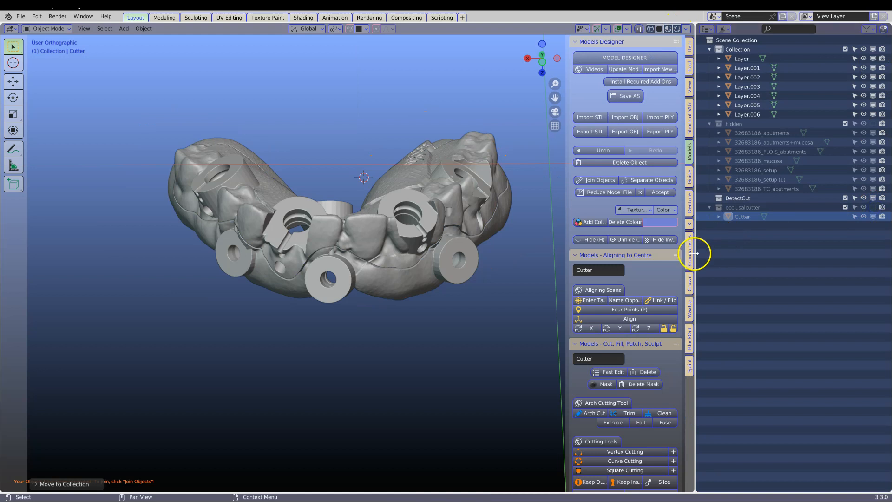
Import a dynamic stacking guide attachment and accept its path of insertion for the upper guide part.
drag(694, 253, 726, 253)
mouse_move(291, 285)
middle_down()
mouse_move(297, 194)
mouse_move(267, 205)
mouse_move(322, 228)
mouse_move(287, 276)
middle_up()
click(374, 261)
click(721, 225)
ctrl+click(609, 116)
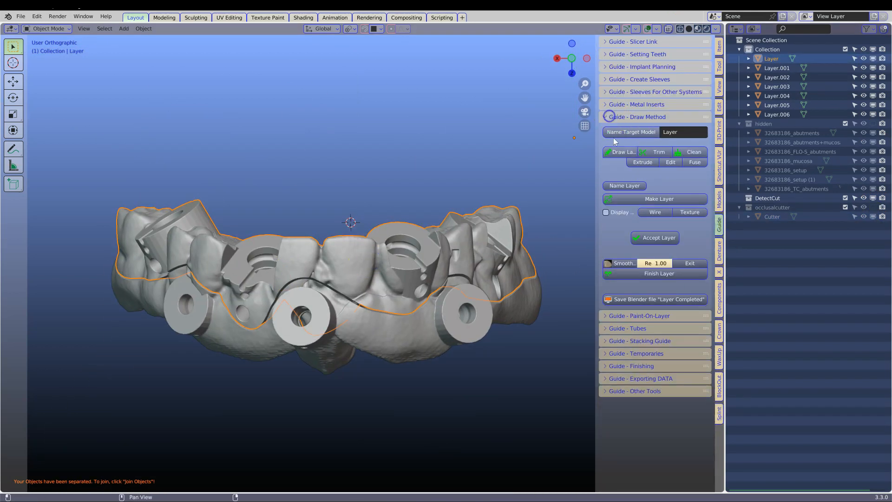
ctrl+click(605, 342)
scroll(638, 260, down, 1)
middle_drag(443, 288, 436, 297)
click(646, 238)
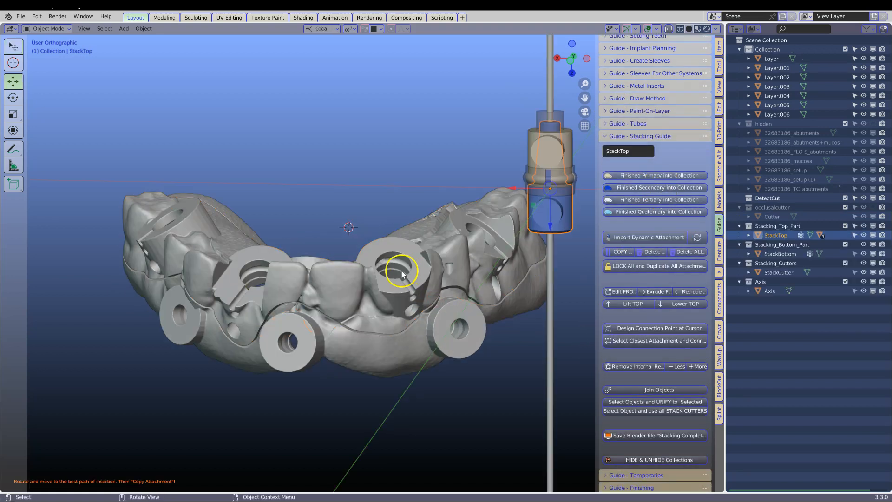
click(702, 238)
Move the attachment to the front of the arch beside the front sleeve and rotate it towards the guide.
middle_drag(525, 249, 477, 391)
key(g)
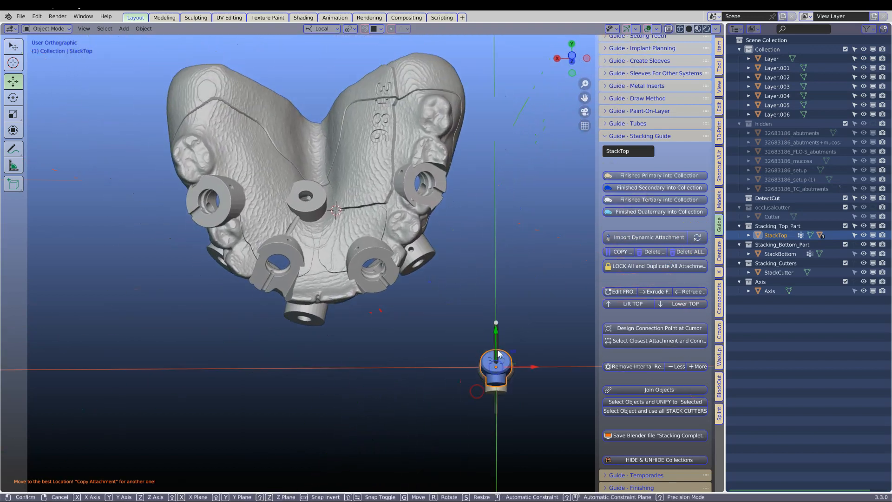
click(352, 289)
middle_drag(361, 288, 370, 301)
key(r)
click(346, 334)
middle_drag(349, 335, 428, 237)
Tilt the front attachment in side view and fit its height and distance to the gum area.
drag(348, 264, 345, 381)
middle_drag(338, 382, 274, 183)
scroll(313, 361, up, 1)
middle_drag(274, 184, 350, 231)
scroll(349, 231, up, 2)
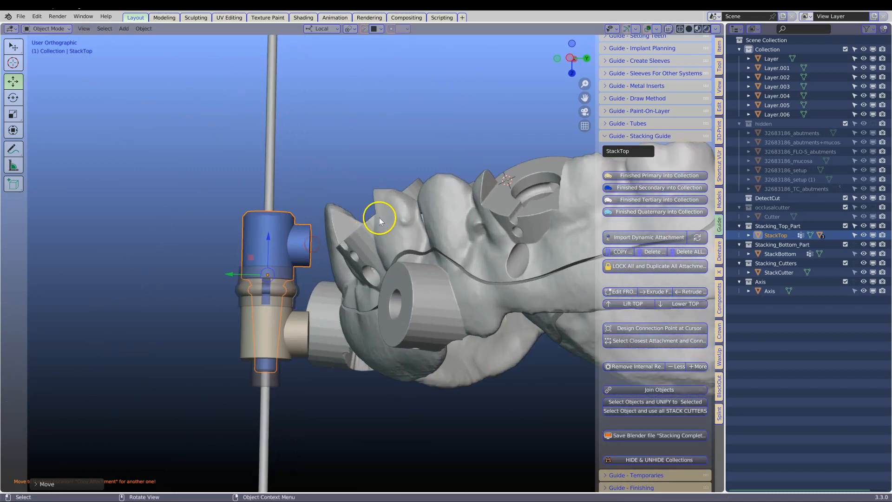
key(r)
click(354, 210)
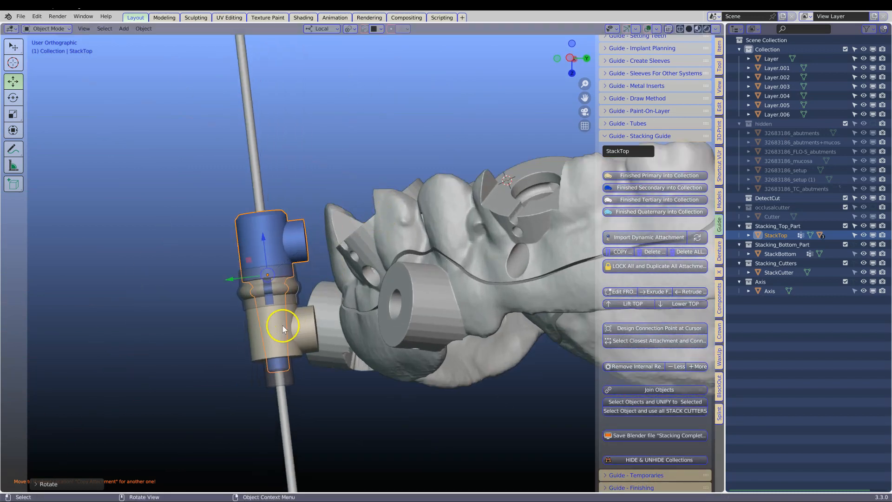
drag(263, 241, 244, 287)
middle_drag(247, 288, 323, 297)
middle_drag(369, 213, 317, 259)
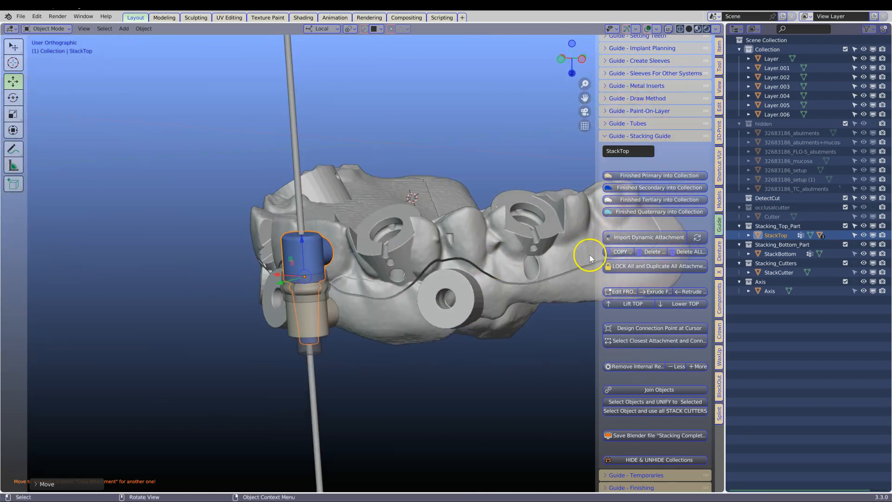
Copy the attachment to the buccal side beside the first posterior sleeve and rotate its connector towards the guide.
click(614, 252)
click(268, 248)
middle_drag(268, 251, 372, 361)
drag(373, 361, 119, 181)
key(r)
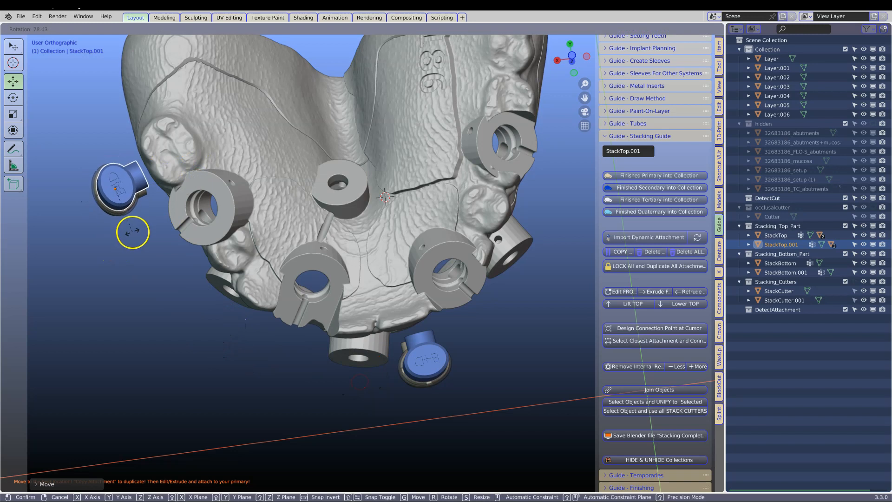
click(135, 229)
scroll(134, 221, down, 1)
middle_drag(133, 214, 131, 250)
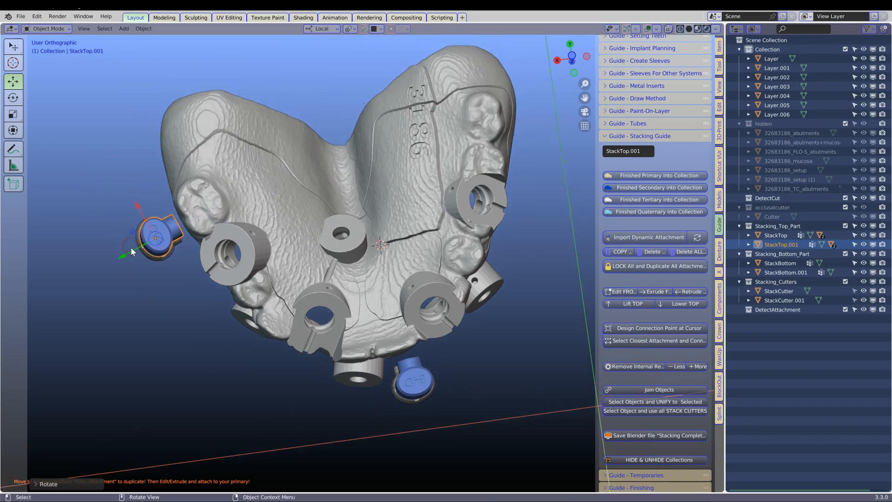
Copy the attachment into the palatal opening of the guide and rotate its connector towards the inner edge.
click(620, 251)
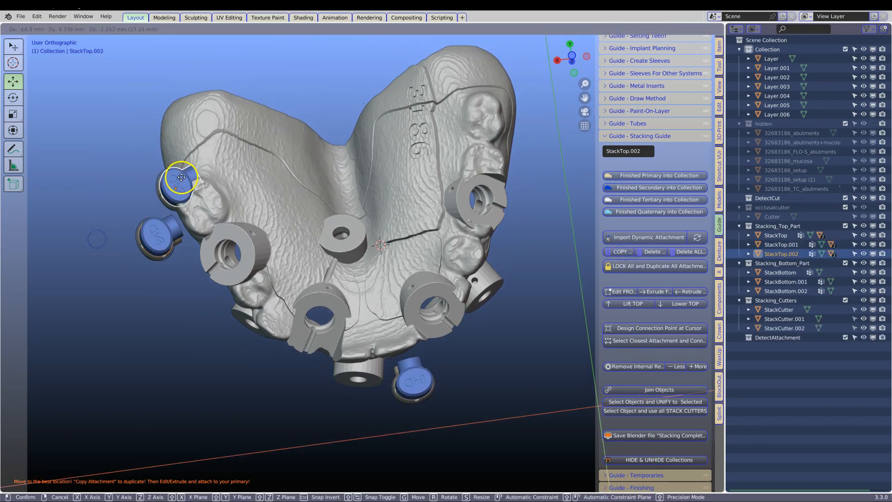
click(310, 148)
key(r)
click(263, 136)
key(g)
click(316, 183)
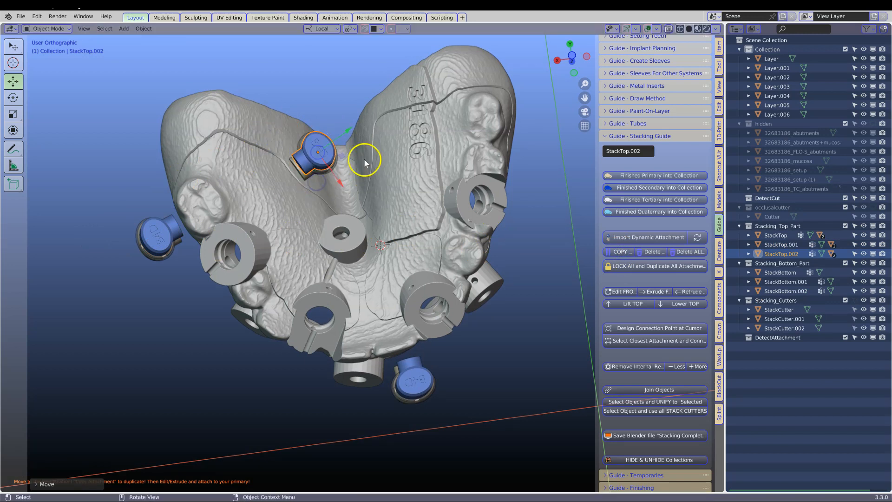
Copy the attachment to the opposite buccal side of the arch, and position and rotate it against the guide.
click(620, 252)
click(524, 214)
shift+middle_drag(326, 198, 273, 234)
key(g)
click(478, 186)
key(r)
Copy one more attachment into the palatal opening and place it against the opposite inner edge.
click(620, 251)
middle_drag(376, 148, 330, 414)
click(300, 373)
scroll(297, 223, up, 5)
click(294, 111)
drag(266, 153, 261, 152)
click(181, 112)
Refine the copied attachments' positions against the guide, checking them from the side and the back.
middle_drag(223, 158, 232, 260)
scroll(297, 288, down, 7)
click(348, 395)
middle_drag(392, 398, 388, 279)
scroll(388, 279, up, 3)
click(389, 271)
middle_drag(320, 277, 204, 364)
scroll(262, 317, up, 2)
click(328, 313)
scroll(145, 387, down, 2)
click(121, 361)
shift+middle_drag(157, 345, 245, 343)
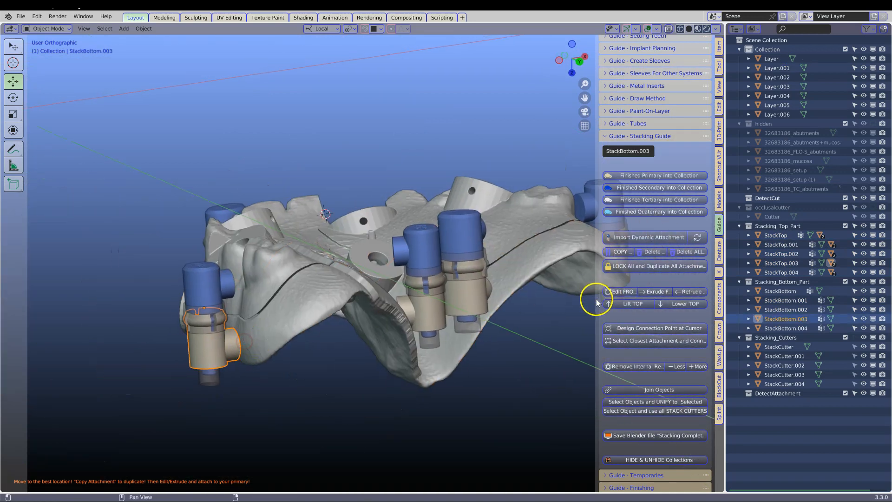
Lock all attachments and duplicate them into the primary, secondary, tertiary and quaternary component collections.
drag(595, 301, 569, 303)
middle_drag(397, 305, 310, 318)
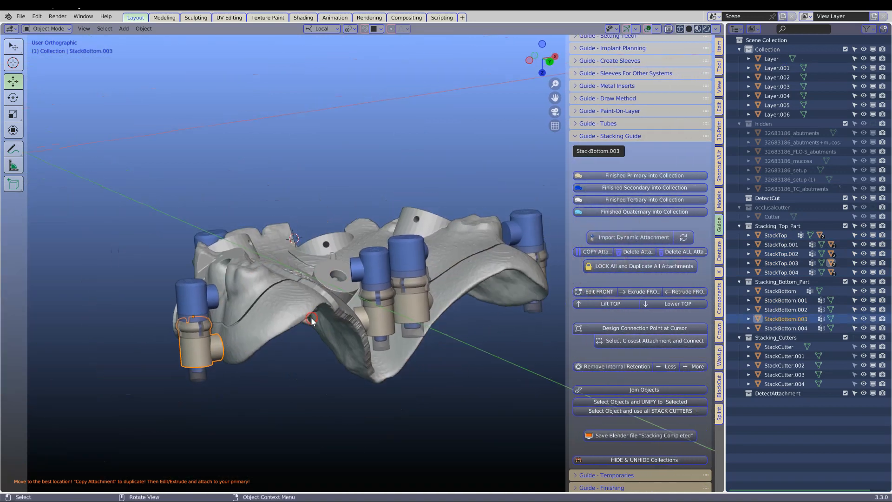
click(290, 383)
click(625, 266)
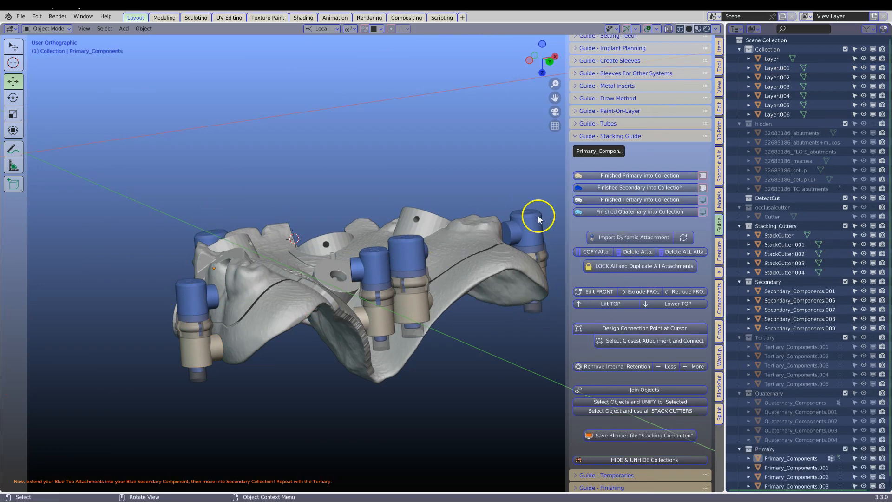
Toggle the visibility of the primary, secondary and tertiary component collections to check their attachment parts.
click(704, 187)
click(703, 184)
click(703, 184)
click(703, 184)
click(703, 185)
click(703, 173)
click(703, 173)
click(704, 186)
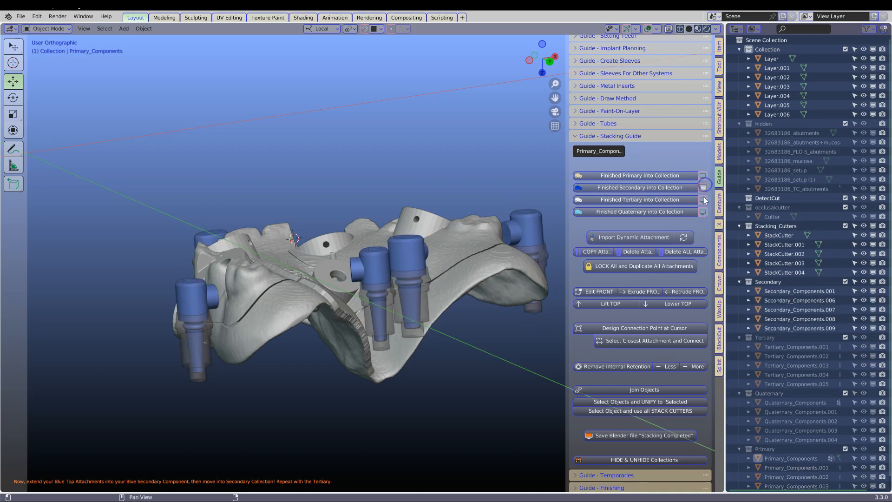
click(703, 188)
click(704, 199)
click(703, 200)
click(703, 200)
click(703, 199)
click(703, 189)
Show the primary components and extrude the front of Primary_Components.003 into the adjacent side of the guide.
middle_drag(258, 271, 285, 270)
click(201, 298)
middle_drag(200, 299, 179, 297)
click(703, 175)
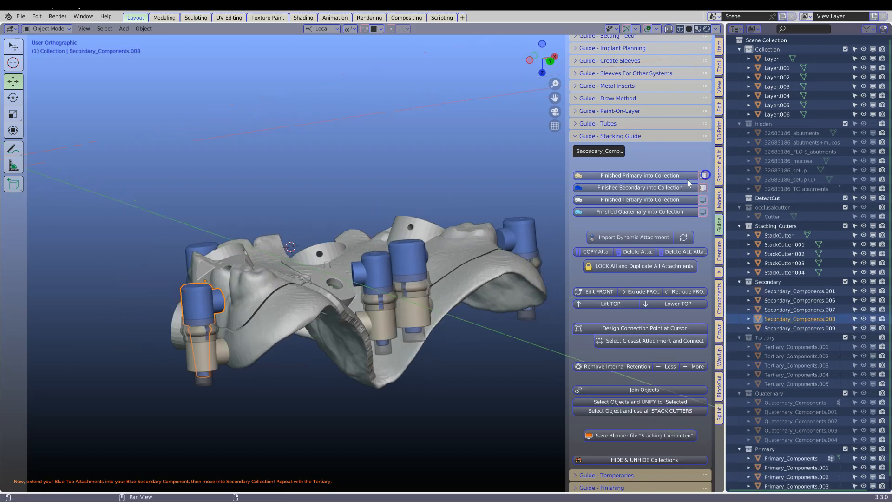
click(221, 347)
middle_drag(234, 345, 267, 289)
click(591, 293)
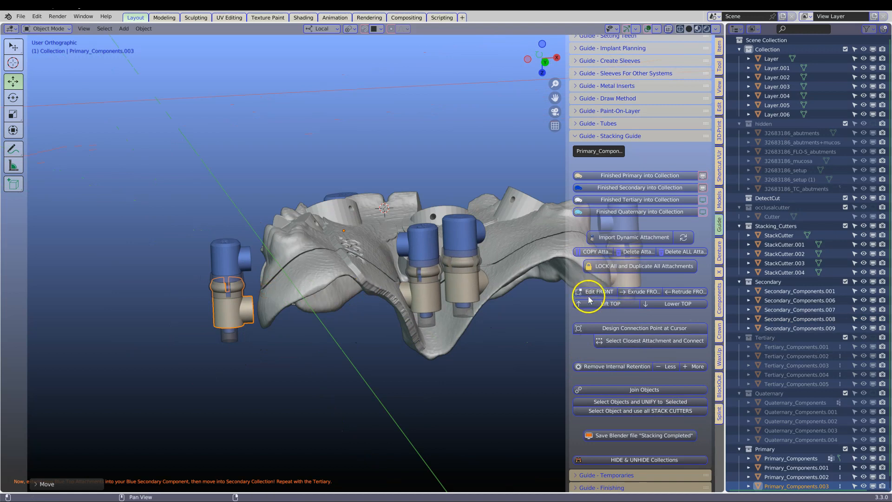
drag(569, 301, 498, 317)
click(605, 294)
middle_drag(446, 288, 388, 316)
shift+middle_drag(251, 308, 425, 306)
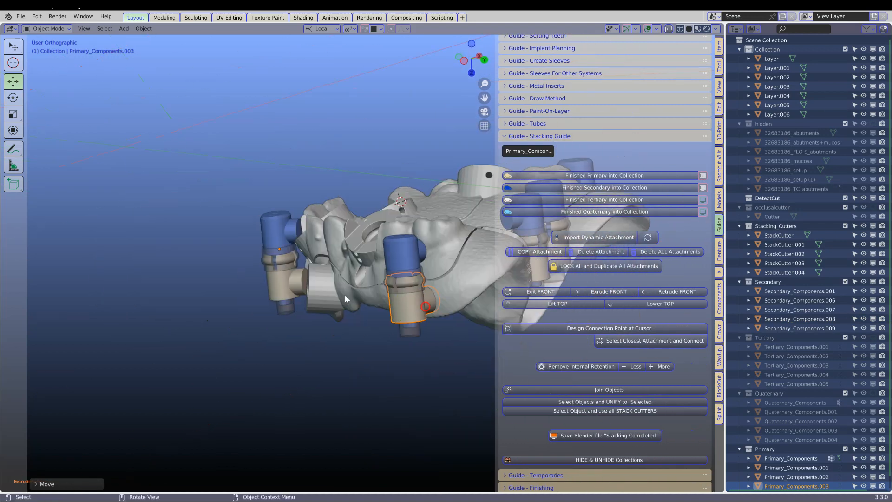
Extrude the front of the front-tooth attachment, Primary_Components, toward the guide's outer wall.
click(275, 285)
scroll(275, 285, up, 3)
middle_drag(275, 285, 314, 285)
click(606, 287)
click(610, 293)
click(610, 293)
middle_drag(450, 311, 275, 253)
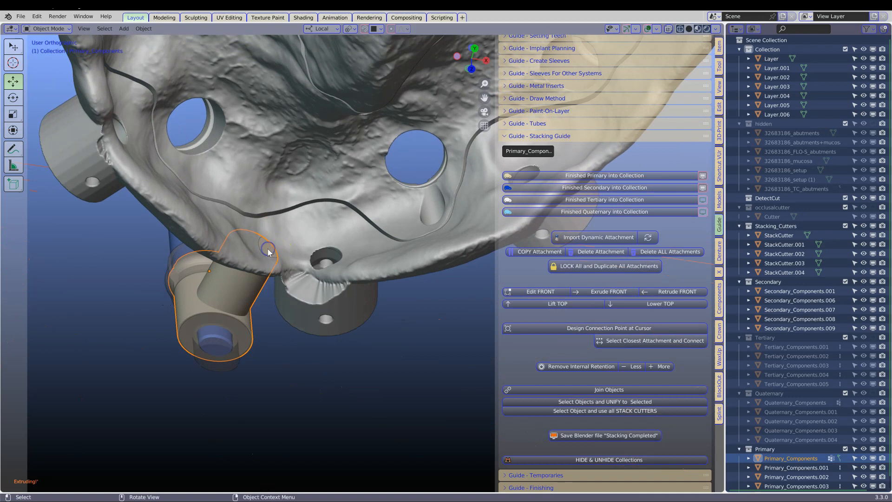
Edit the front face of Primary_Components and move it into the guide body.
click(527, 292)
drag(268, 221, 264, 230)
middle_drag(250, 250, 418, 297)
key(Tab)
scroll(359, 288, down, 2)
shift+middle_drag(418, 298, 428, 313)
Extrude the front of Primary_Components.001 toward the guide, resize the front face and shift it along Z.
click(220, 198)
middle_drag(223, 202, 415, 284)
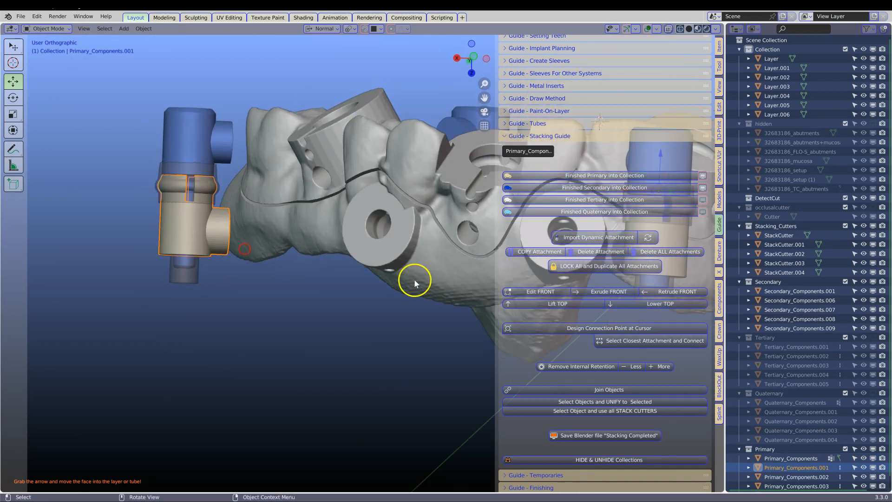
click(606, 293)
middle_drag(330, 283, 193, 288)
key(s)
click(335, 275)
key(g)
key(z)
click(309, 216)
key(Tab)
Edit the front face of Primary_Components.004 in the palatal opening, moving and rotating it toward the guide's inner wall.
scroll(375, 269, down, 3)
click(190, 281)
scroll(147, 281, up, 3)
scroll(333, 289, up, 1)
middle_drag(317, 288, 318, 292)
click(544, 297)
drag(231, 338, 259, 319)
middle_drag(284, 327, 310, 319)
key(r)
click(278, 321)
drag(243, 344, 252, 342)
middle_drag(391, 313, 368, 324)
Reopen Primary_Components.004 for editing and nudge its front face into the guide's inner wall.
key(Tab)
scroll(368, 327, down, 1)
key(Tab)
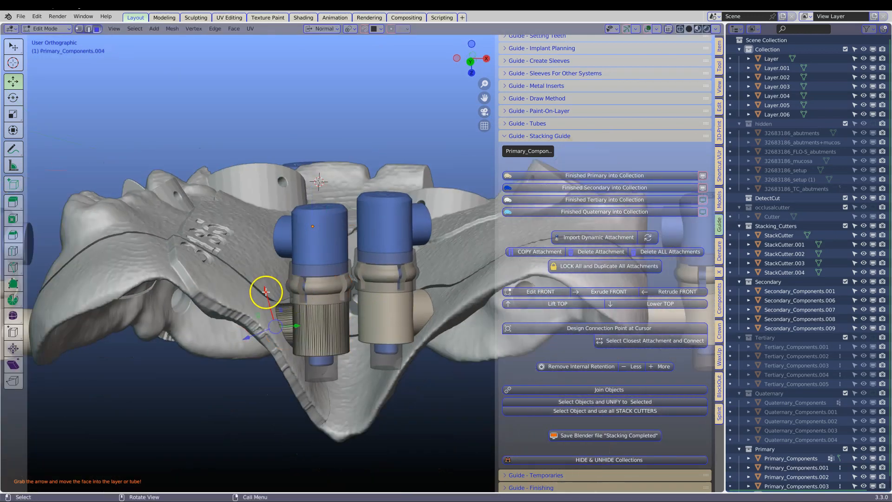
drag(266, 293, 271, 295)
middle_drag(271, 295, 317, 279)
key(Tab)
Edit the front face of Primary_Components.002 and move it into the opposite inner wall of the guide.
click(426, 300)
middle_drag(427, 301, 337, 315)
click(555, 293)
key(Tab)
middle_drag(322, 350, 310, 337)
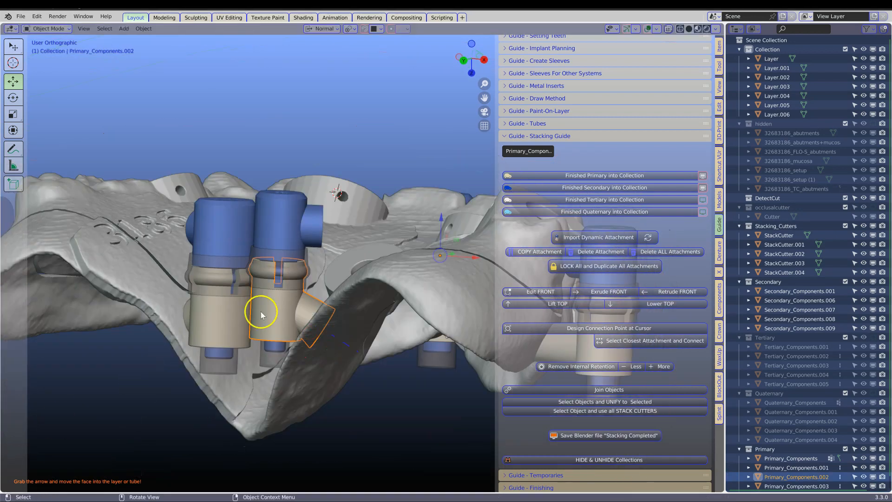
Select all primary attachments together with the base part Layer.001 and move them into the Primary collection as finished.
scroll(228, 278, down, 3)
click(153, 283)
middle_drag(153, 284, 329, 278)
shift+click(180, 300)
middle_drag(161, 304, 327, 294)
shift+click(143, 265)
scroll(225, 285, up, 2)
shift+click(231, 302)
click(594, 176)
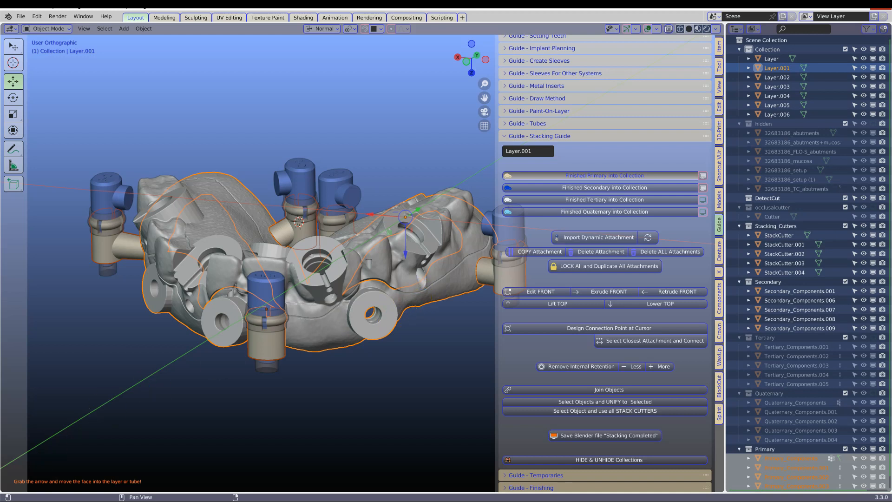
middle_drag(439, 270, 361, 278)
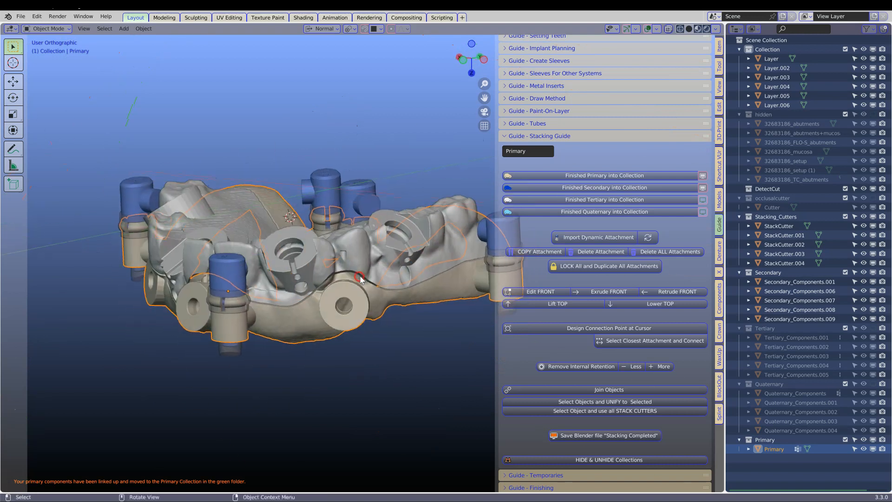
click(705, 176)
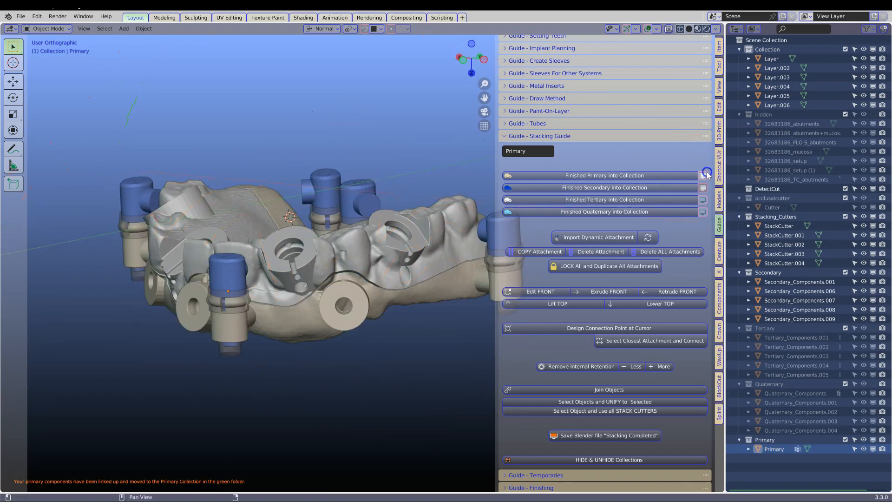
Select the outer blue attachment Secondary_Components.001 and extrude its front into the upper guide part.
click(235, 265)
middle_drag(236, 265, 176, 278)
click(324, 281)
scroll(324, 280, up, 2)
click(103, 306)
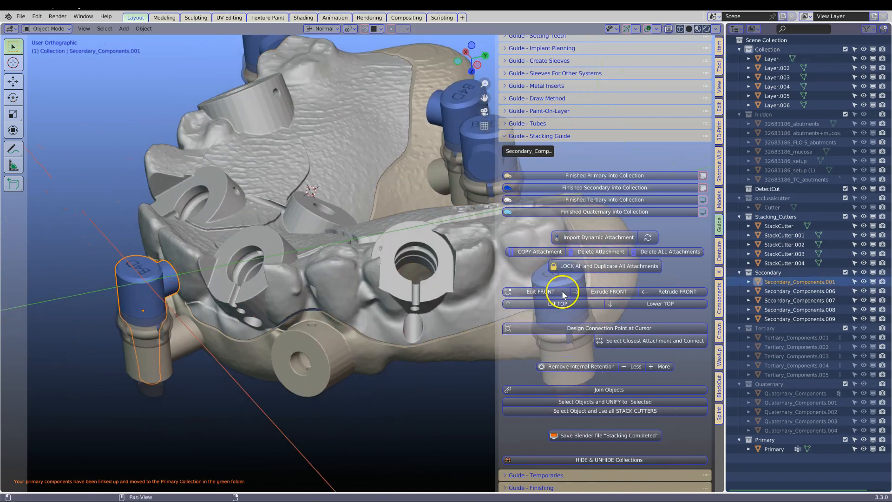
click(600, 293)
Select the side attachment Secondary_Components.008 and lift its top.
scroll(298, 318, down, 1)
middle_drag(302, 320, 323, 285)
click(186, 302)
middle_drag(186, 302, 254, 321)
middle_drag(313, 308, 307, 286)
scroll(282, 304, up, 2)
click(547, 305)
Design a connection point on the upper guide part beside Secondary_Components.008 and connect that attachment to it.
middle_drag(218, 301, 163, 278)
click(164, 277)
shift+right_click(164, 278)
click(587, 328)
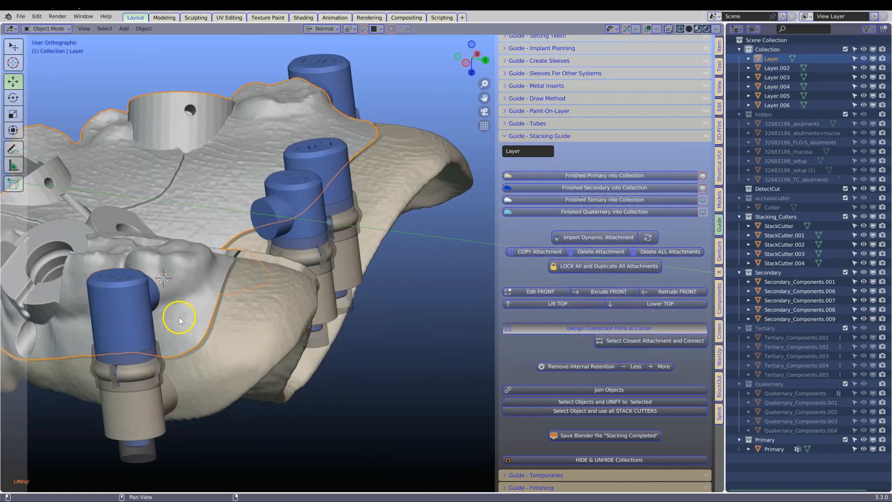
click(128, 308)
middle_drag(128, 308, 164, 329)
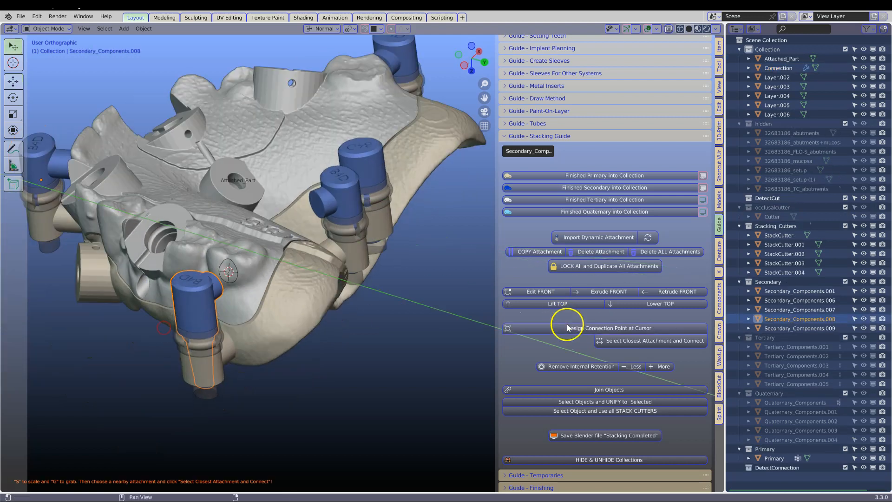
click(620, 342)
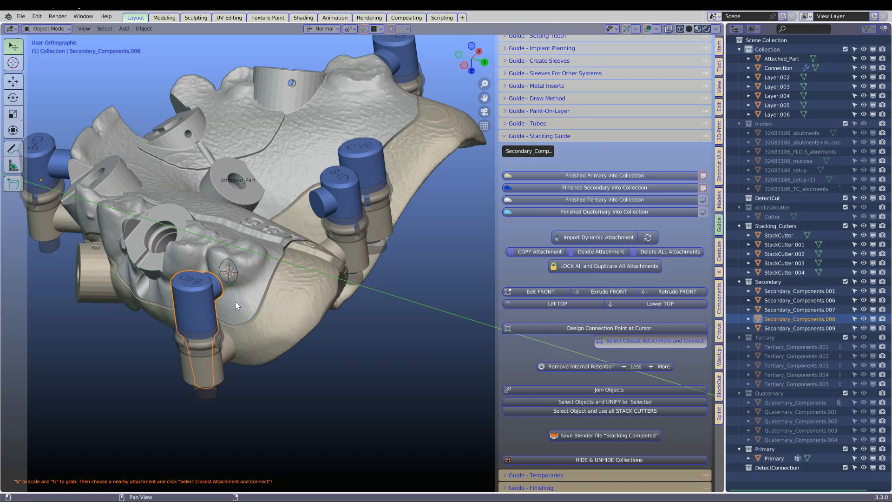
Edit the front face of Secondary_Components.009, moving and rotating it toward the upper guide part.
middle_drag(236, 302, 289, 249)
click(288, 249)
click(564, 282)
middle_drag(303, 293, 274, 296)
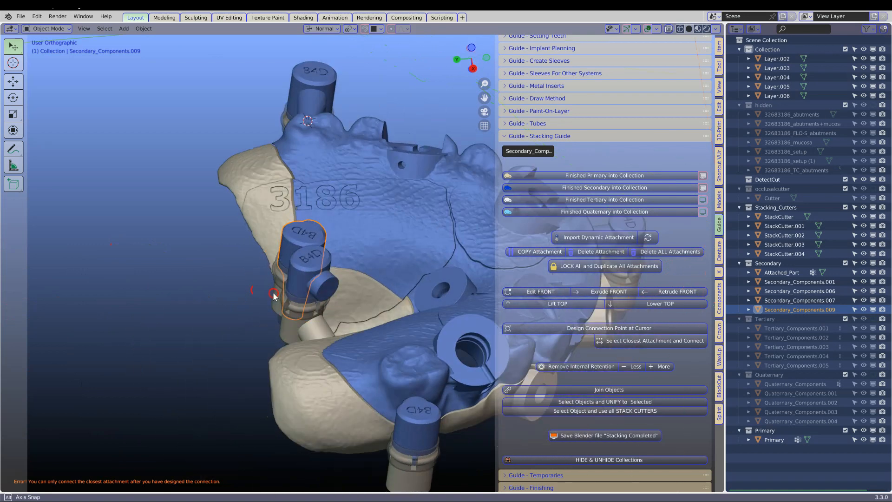
middle_drag(328, 213, 486, 303)
click(542, 291)
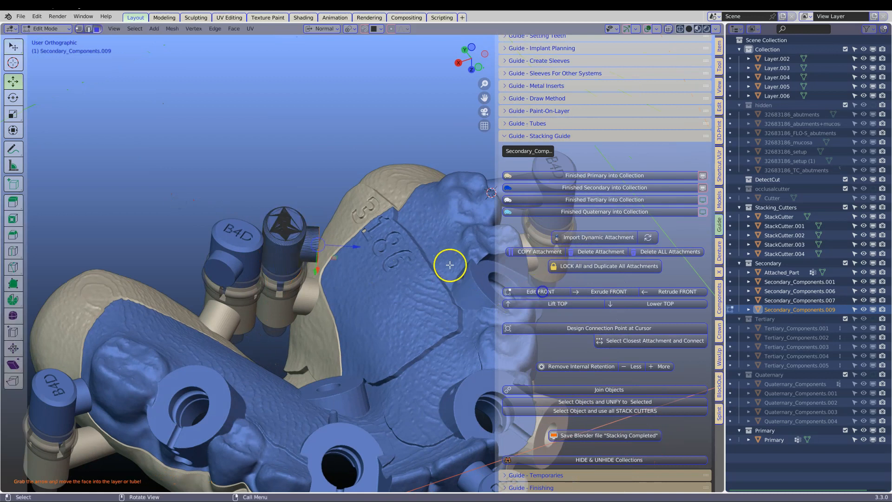
drag(351, 254, 379, 254)
middle_drag(379, 253, 361, 220)
middle_drag(499, 222, 494, 230)
key(r)
click(386, 280)
Extrude the front face of Secondary_Components.009 into a bent arm that reaches into the upper guide part.
key(e)
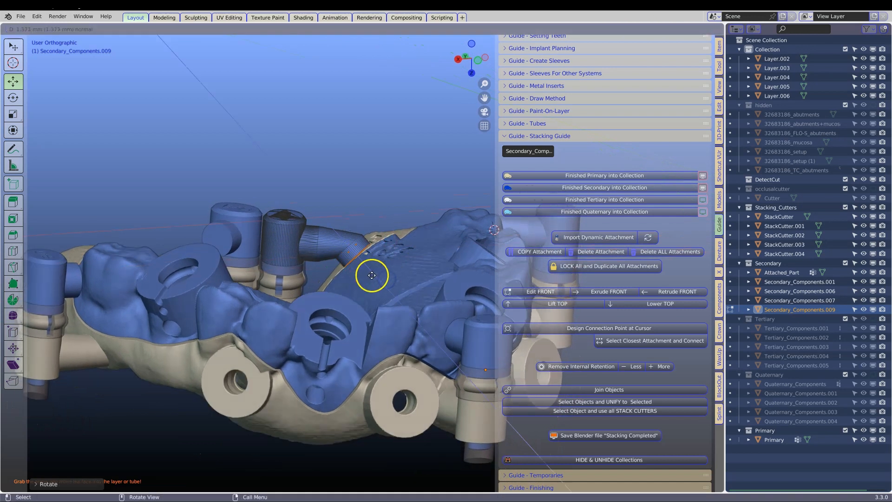
click(389, 294)
middle_drag(389, 294, 348, 321)
key(e)
click(411, 305)
scroll(358, 292, down, 5)
key(Tab)
Extrude and rotate the front face of Secondary_Components.007 into an angled arm toward the opposite side of the upper guide.
click(346, 273)
middle_drag(396, 273, 356, 267)
click(540, 292)
key(e)
click(403, 279)
click(382, 283)
drag(395, 268, 363, 263)
middle_drag(335, 281, 362, 273)
key(r)
click(366, 281)
drag(366, 281, 370, 281)
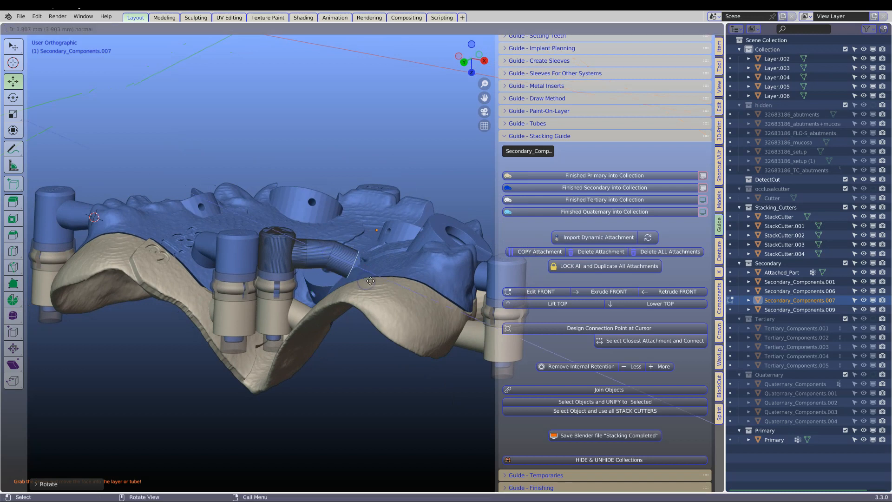
click(388, 282)
Move the end of the Secondary_Components.007 arm into the upper guide part and finish editing it.
middle_drag(425, 281, 345, 285)
scroll(405, 293, up, 3)
drag(372, 264, 370, 275)
middle_drag(330, 275, 330, 323)
scroll(330, 323, down, 3)
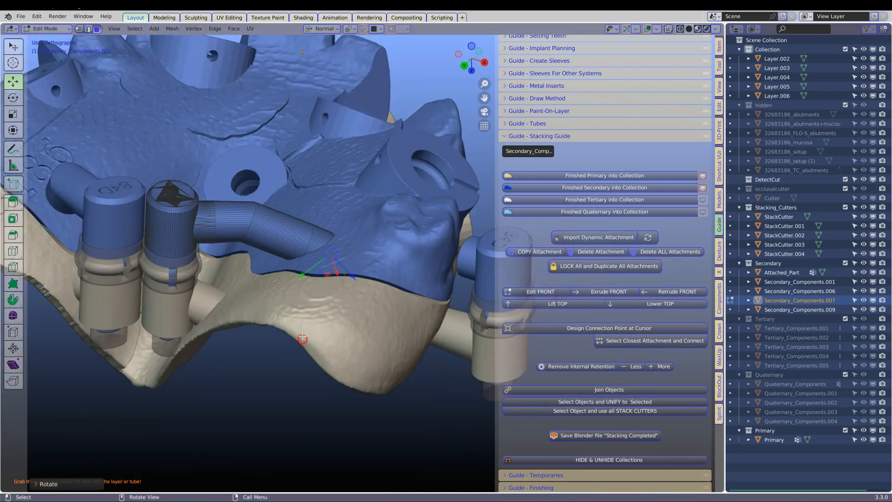
key(Tab)
Extrude the front of the side attachment Secondary_Components.006 into the upper guide part.
middle_drag(275, 253, 309, 259)
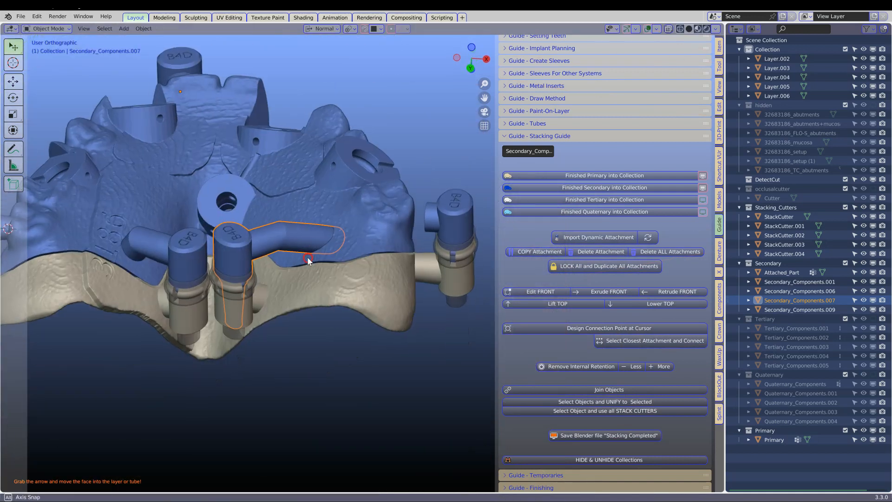
scroll(309, 259, down, 2)
click(421, 228)
middle_drag(422, 227, 221, 193)
shift+middle_drag(372, 233, 137, 249)
scroll(138, 249, up, 3)
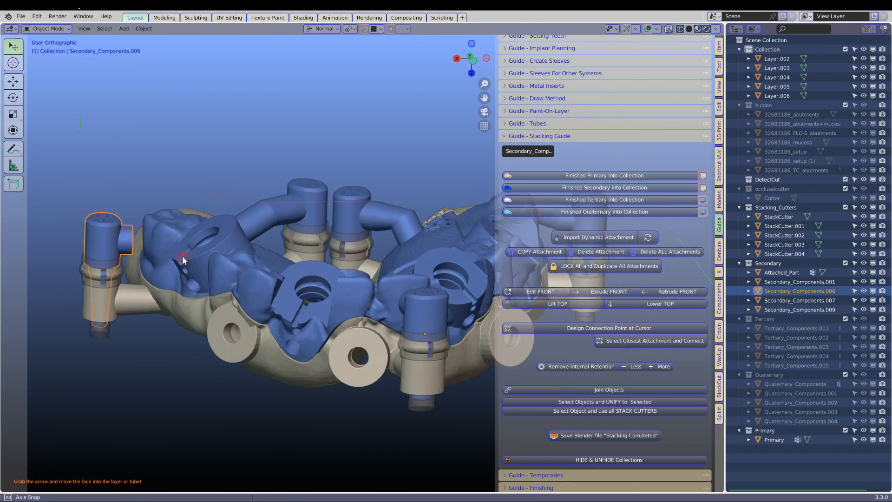
click(600, 291)
middle_drag(248, 310, 207, 267)
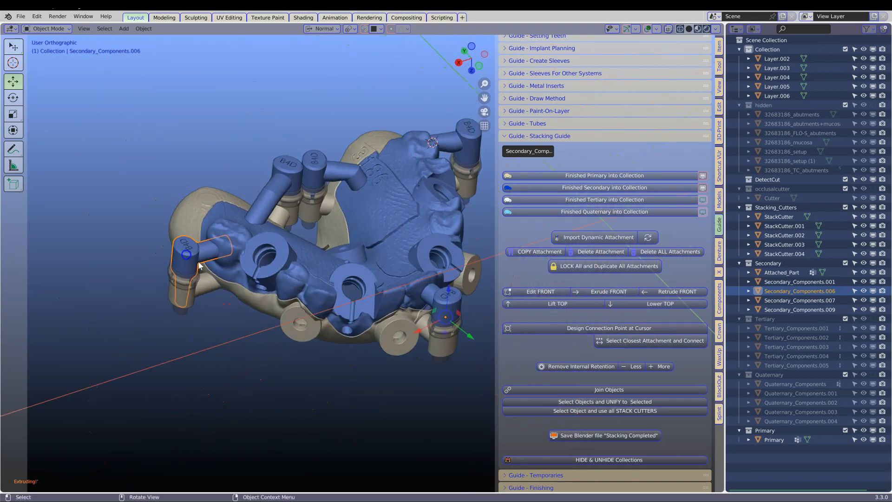
Select all secondary attachments together with Attached_Part and move them into the Secondary collection as finished.
shift+click(446, 295)
middle_drag(446, 296, 441, 215)
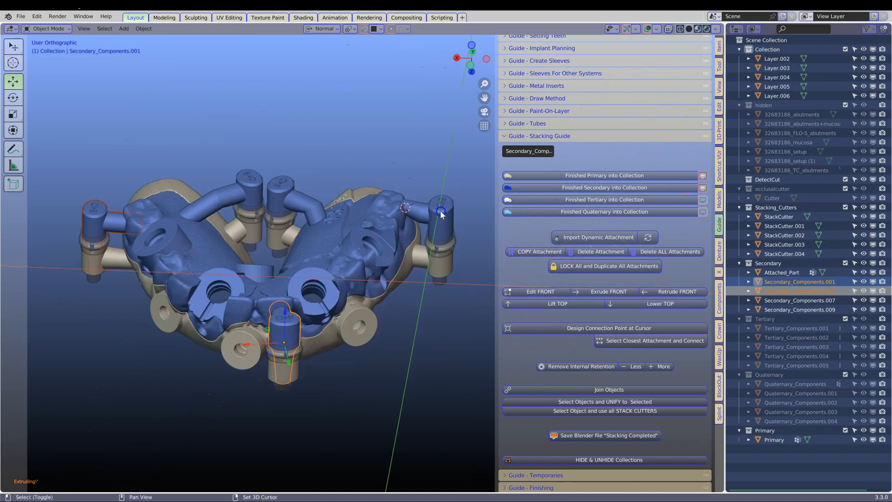
shift+click(440, 215)
shift+click(275, 184)
shift+click(244, 179)
shift+click(361, 219)
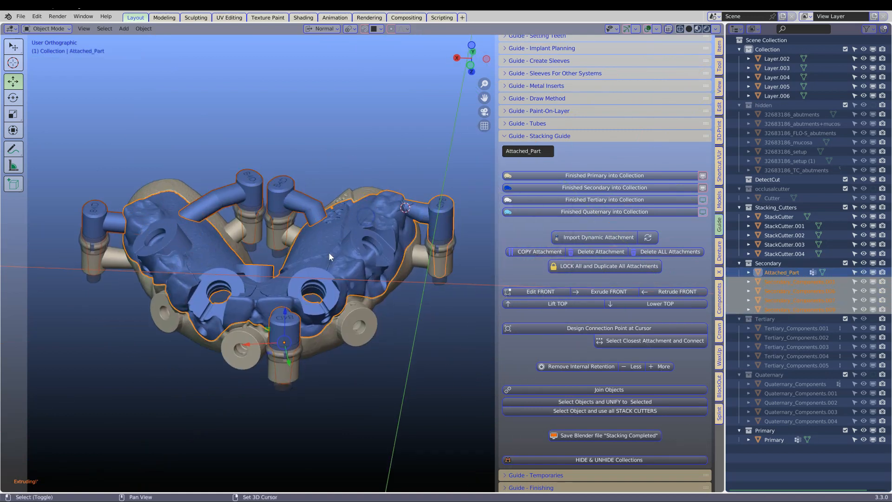
click(592, 188)
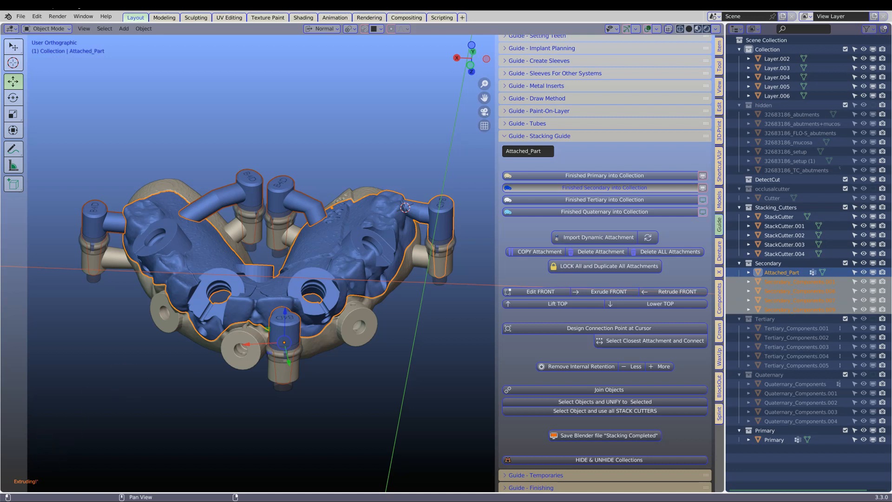
Toggle the finished secondary component's visibility to inspect how it stacks on the primary, leaving the secondary hidden.
click(704, 188)
click(707, 187)
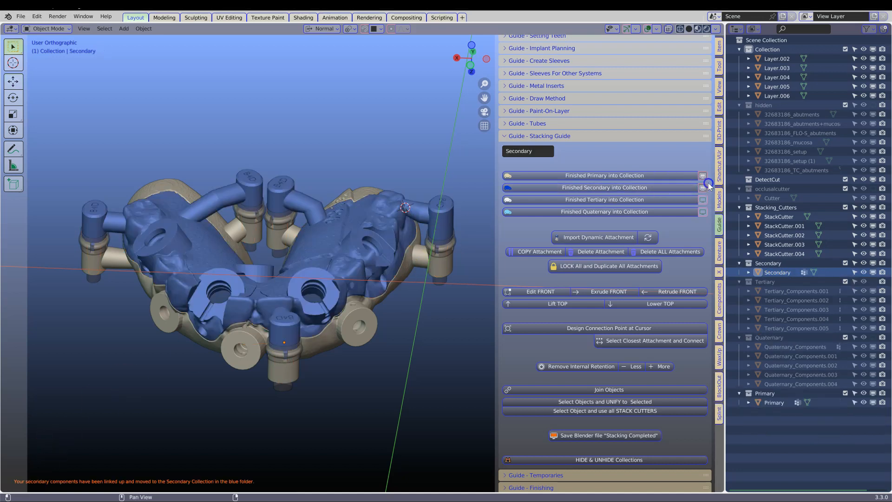
click(703, 188)
click(703, 188)
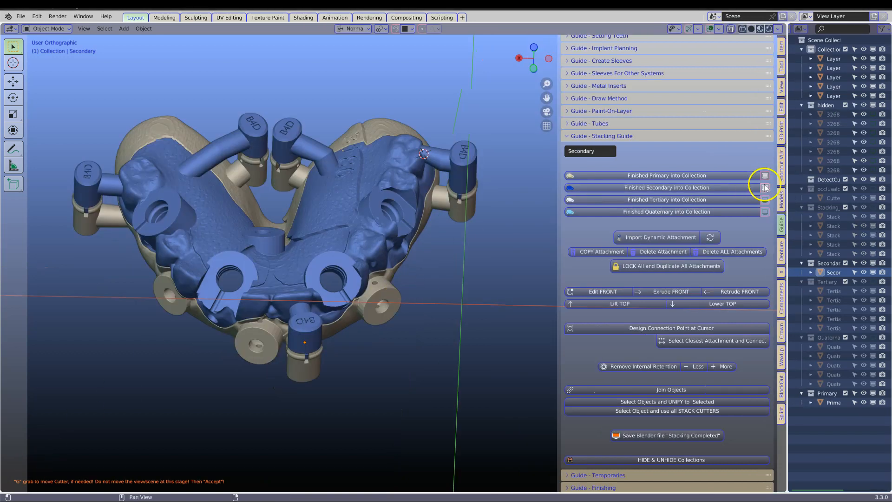
click(765, 188)
drag(788, 190, 618, 221)
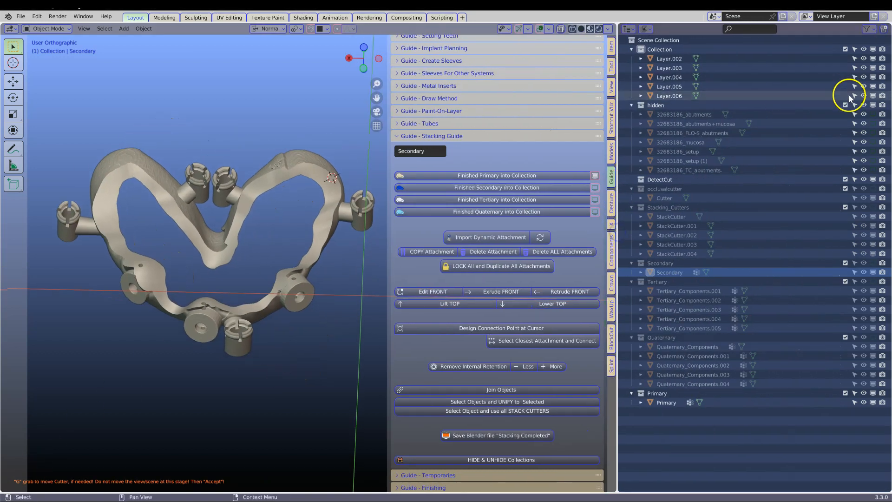
Show the tooth setup model from the hidden collection, hide the primary component and select the setup.
click(864, 151)
drag(618, 246, 761, 209)
click(278, 283)
mouse_move(277, 283)
middle_down()
mouse_move(288, 206)
mouse_move(286, 261)
mouse_move(318, 287)
mouse_move(309, 292)
middle_up()
click(737, 175)
click(337, 212)
middle_drag(249, 224, 294, 214)
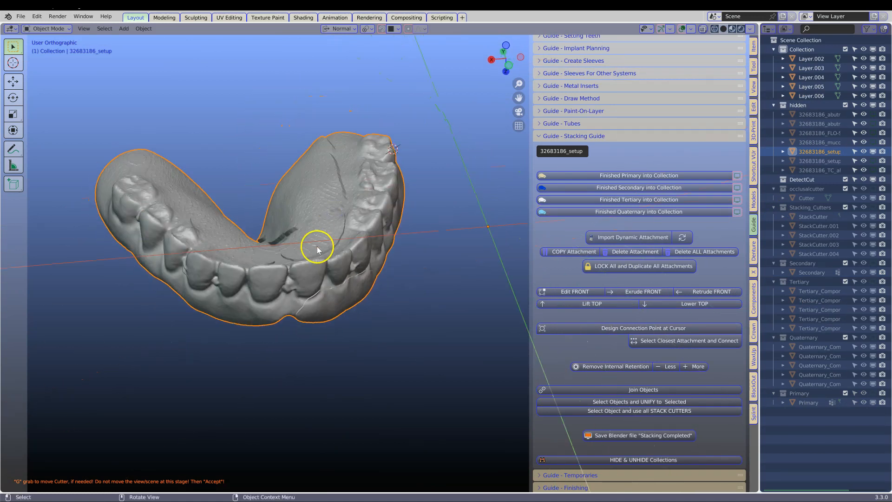
Examine the mesh density of the tooth setup model in edit mode and its surface from several sides in object mode.
key(Tab)
scroll(315, 245, up, 5)
middle_drag(244, 254, 223, 302)
scroll(327, 190, down, 5)
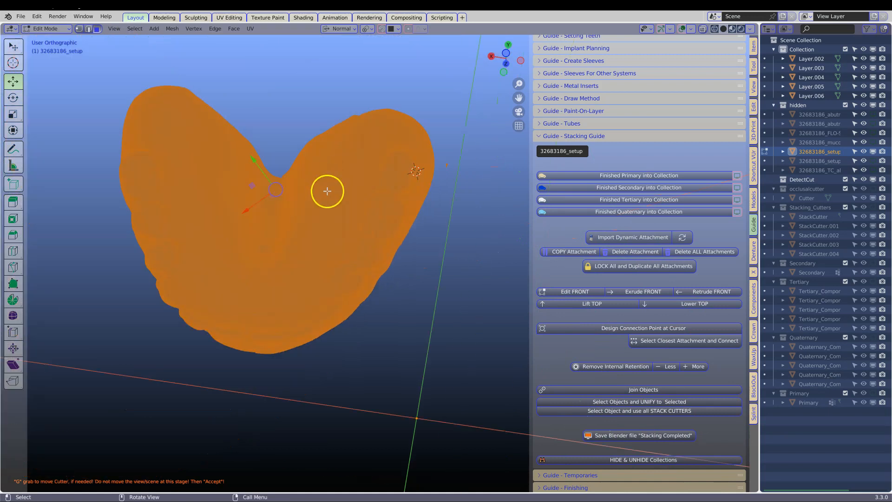
scroll(327, 191, down, 1)
key(Tab)
middle_drag(315, 257, 329, 201)
scroll(324, 260, up, 2)
middle_drag(324, 258, 341, 191)
scroll(260, 211, up, 4)
middle_drag(256, 207, 194, 238)
middle_drag(395, 304, 470, 288)
scroll(407, 297, up, 4)
middle_drag(313, 355, 339, 319)
scroll(353, 305, down, 7)
middle_drag(384, 293, 359, 305)
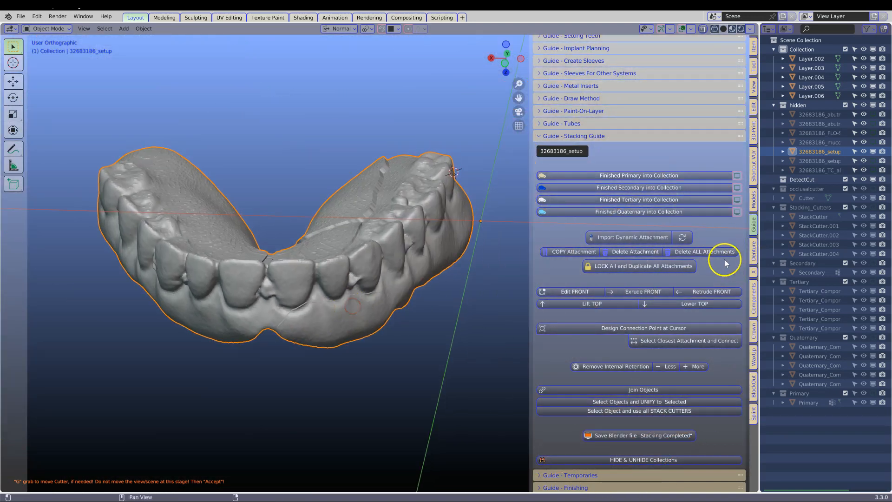
Voxel remesh the tooth setup model with a voxel size of 0.2 mm.
click(540, 123)
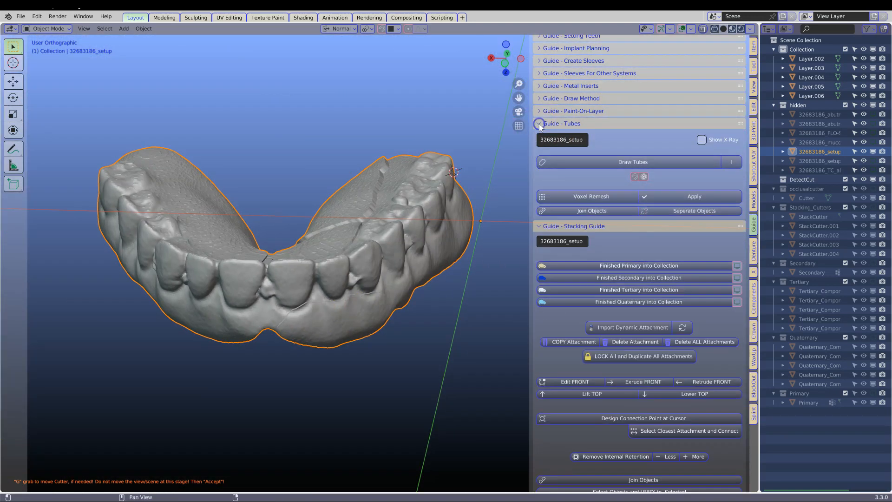
click(587, 197)
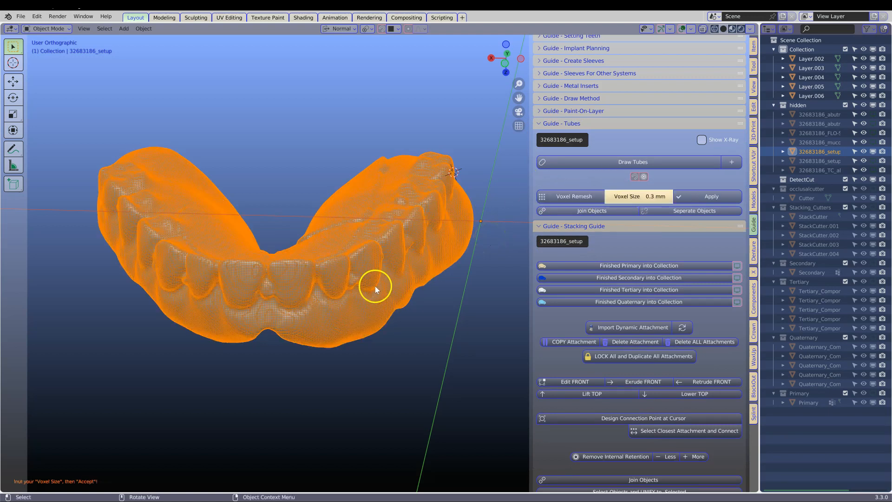
scroll(375, 286, up, 2)
scroll(356, 284, down, 1)
double_click(638, 197)
text(0.2)
key(Return)
click(718, 198)
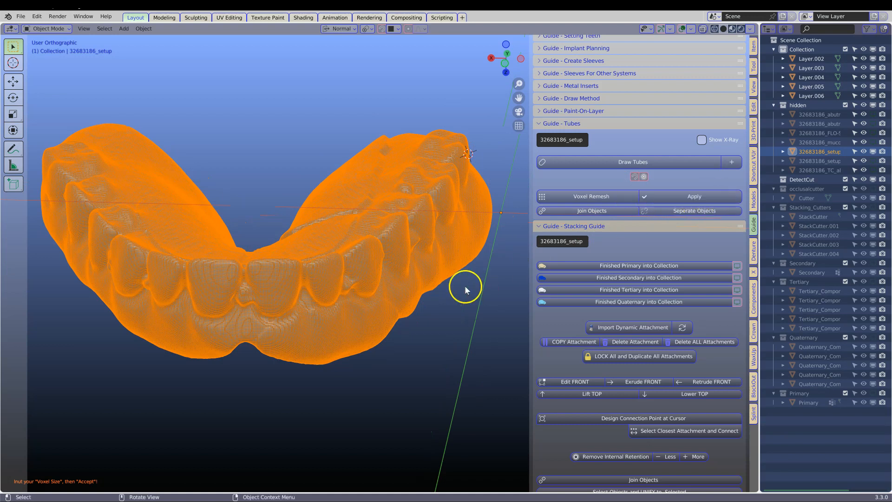
Turn off the wire display on the remeshed tooth setup model.
scroll(416, 264, down, 1)
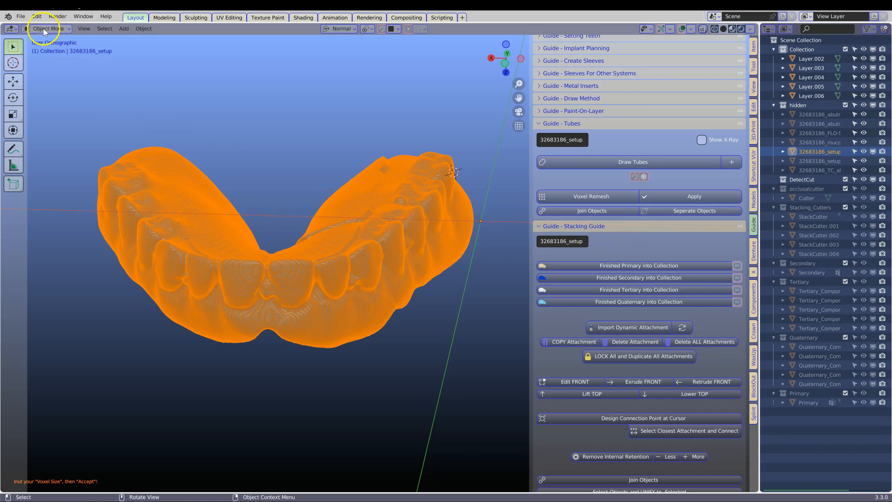
scroll(379, 272, up, 2)
scroll(276, 281, down, 2)
scroll(609, 276, down, 5)
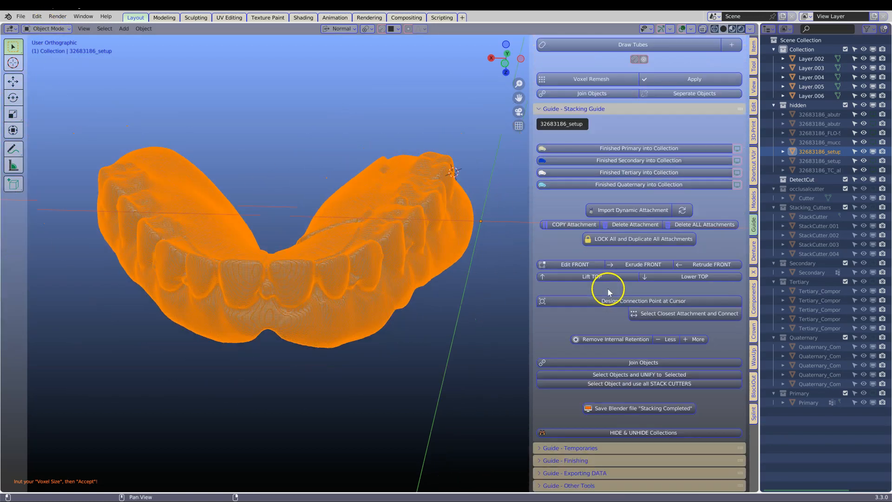
click(540, 447)
scroll(598, 329, down, 5)
click(540, 392)
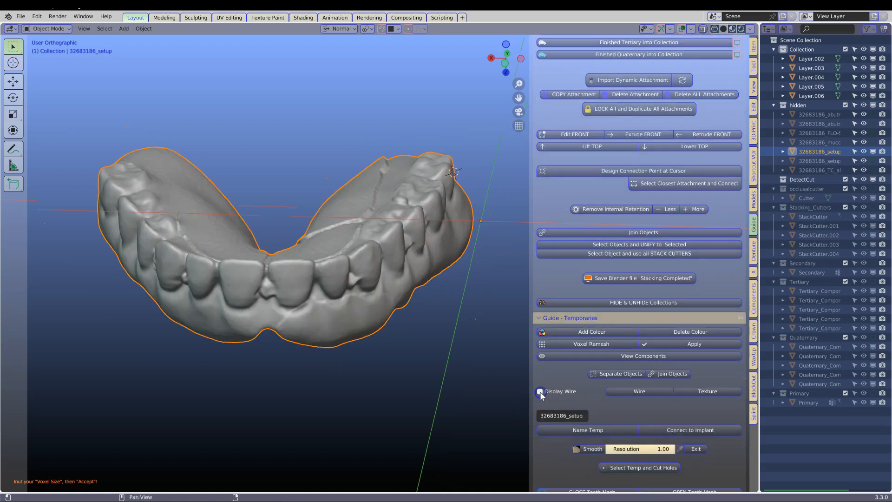
Show the occlusal Cutter surface and use it to cut the tooth setup model between the teeth and the lower gum portion.
drag(761, 273, 659, 274)
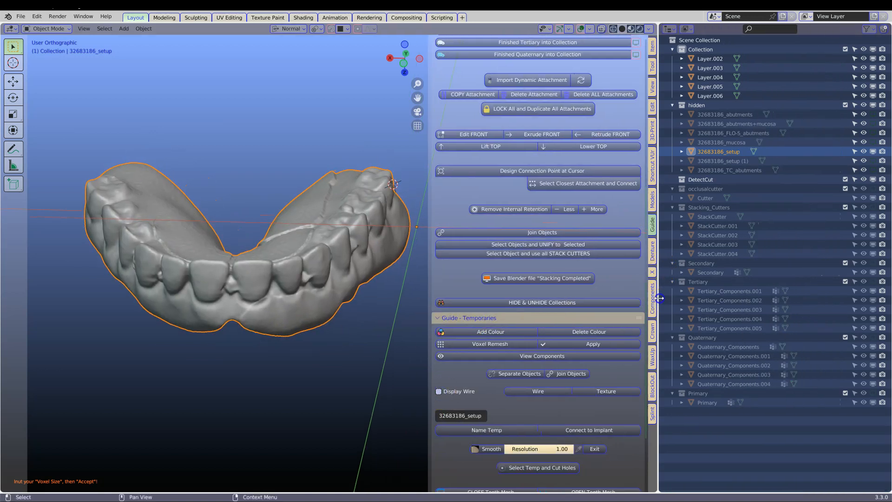
click(863, 198)
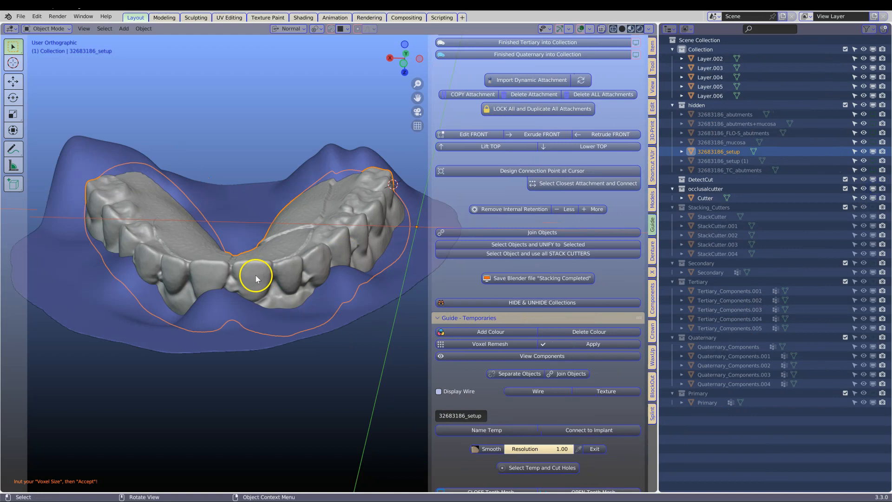
scroll(554, 348, down, 4)
click(442, 461)
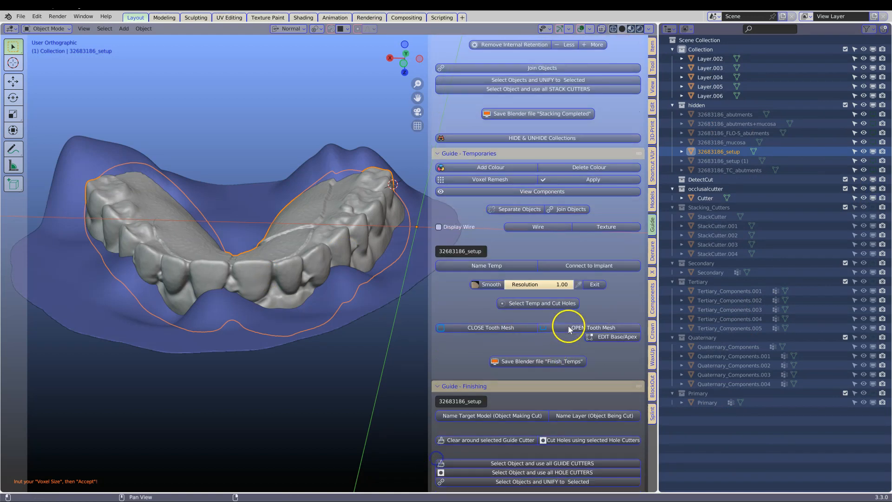
scroll(567, 325, down, 8)
click(626, 398)
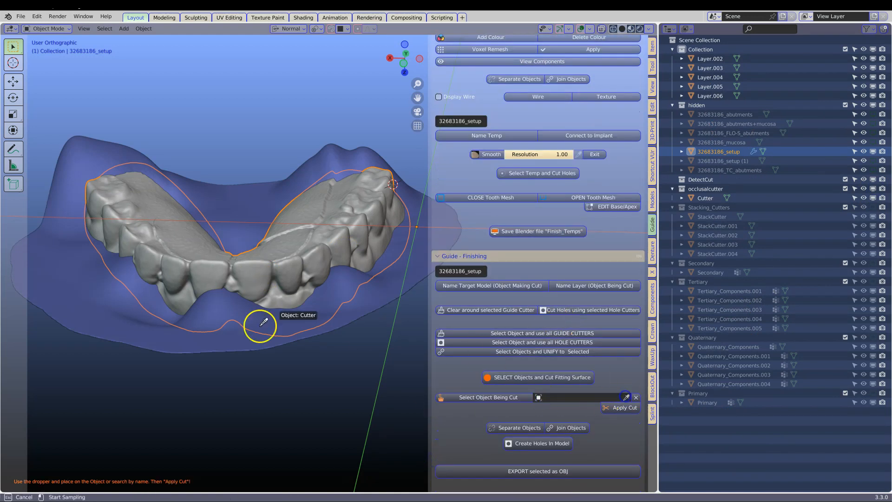
click(91, 217)
middle_drag(321, 266, 297, 316)
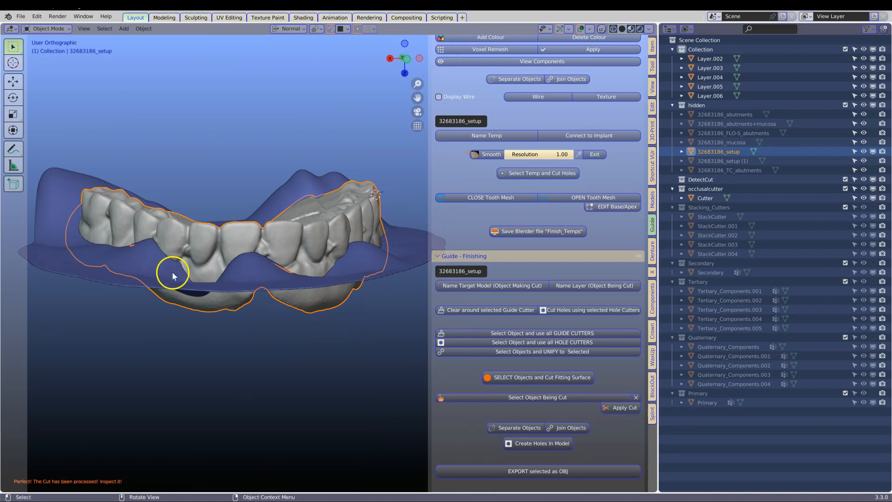
Hide the occlusalcutter collection, then separate the cut setup model and delete its gum portion, keeping the teeth part.
click(705, 199)
click(875, 189)
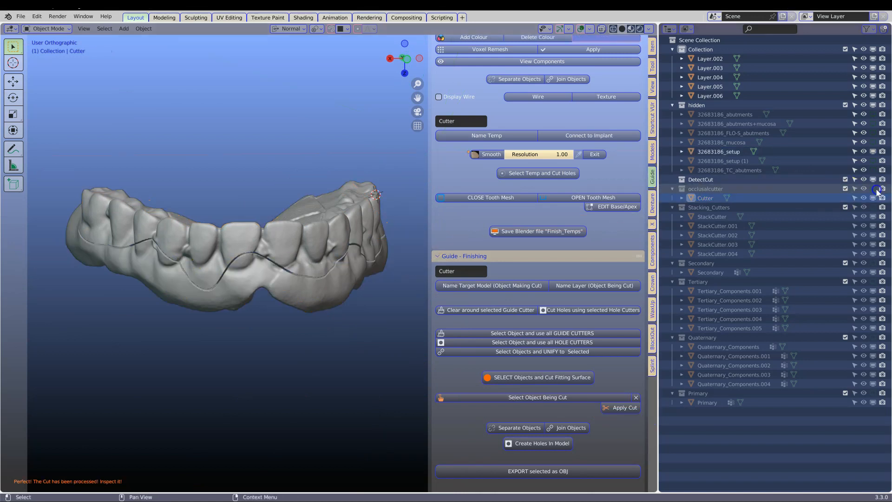
click(319, 276)
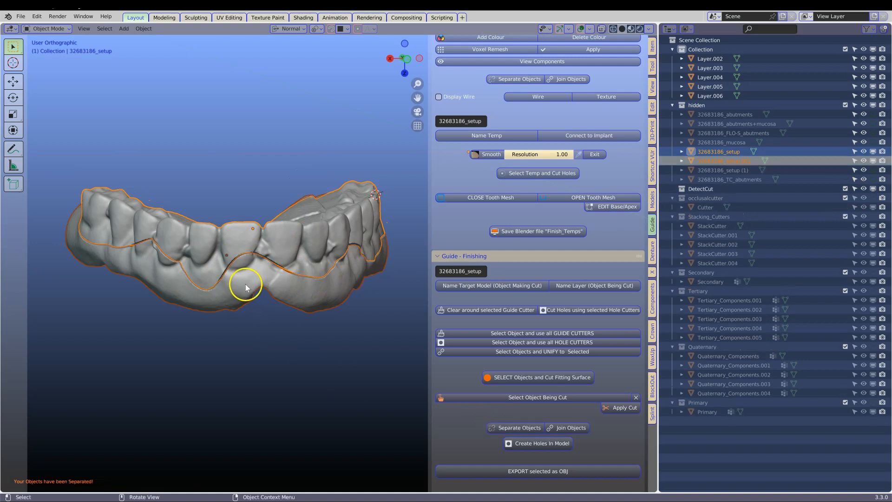
click(235, 276)
key(Delete)
click(262, 259)
middle_drag(283, 309, 88, 425)
middle_drag(322, 242, 305, 259)
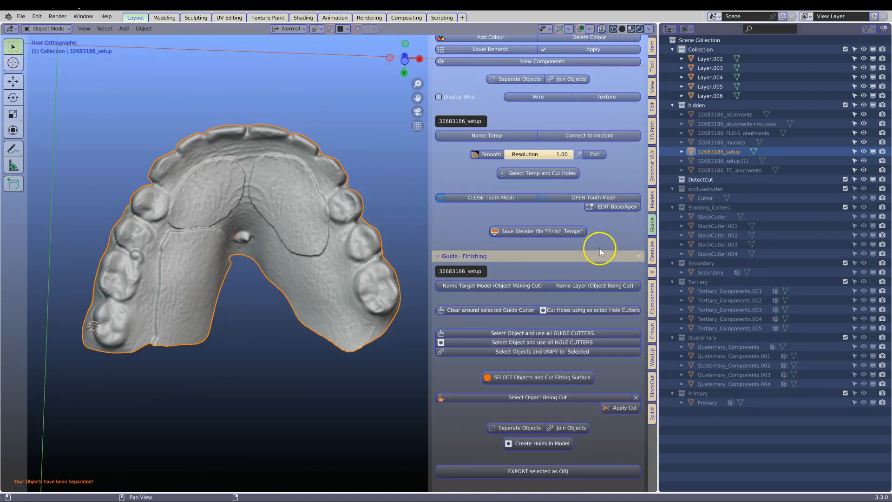
Show the finished primary component and inspect how the trimmed setup sits on it from the occlusal and fitting sides.
scroll(564, 133, up, 15)
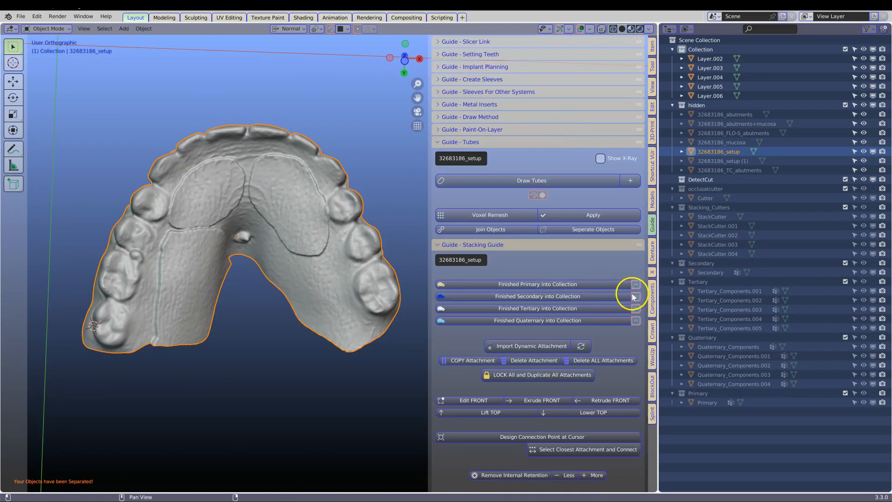
click(637, 284)
middle_drag(199, 239, 184, 311)
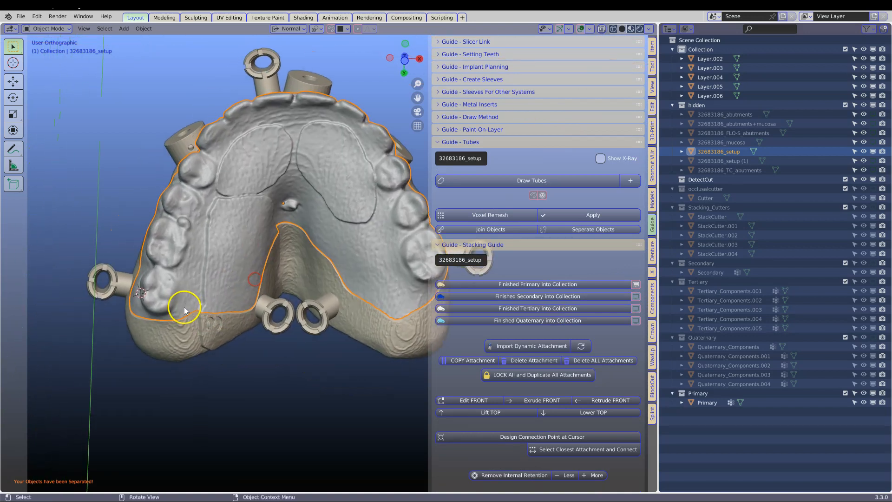
middle_drag(367, 242, 268, 132)
middle_drag(228, 174, 249, 170)
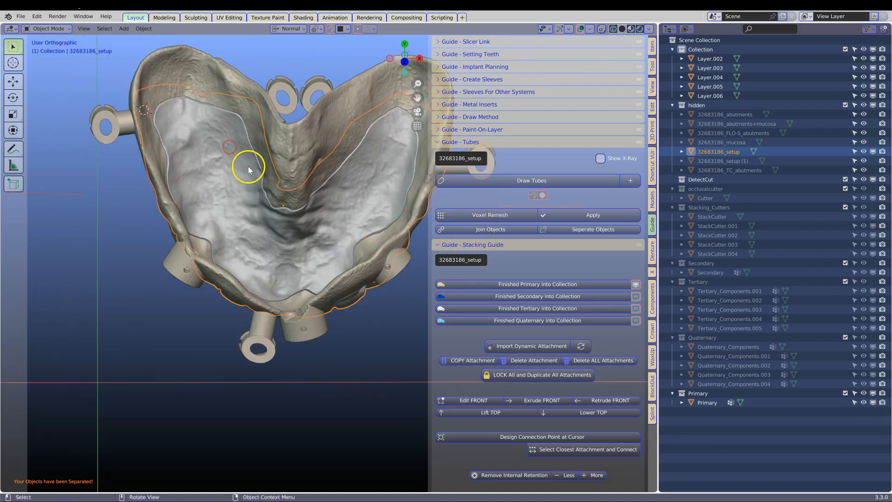
mouse_move(224, 242)
middle_down()
mouse_move(194, 191)
mouse_move(212, 293)
mouse_move(225, 259)
middle_up()
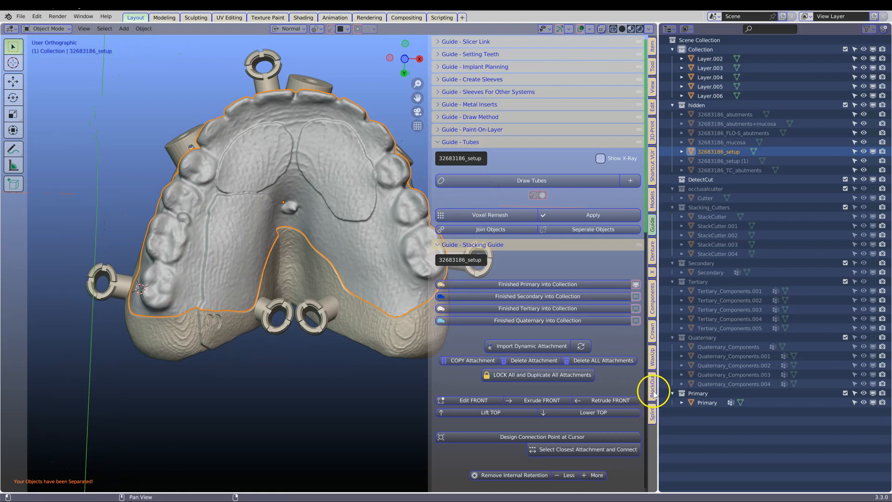
Start a Draw Lasso cut on the trimmed setup model, viewed from the occlusal side.
click(652, 199)
scroll(511, 261, down, 3)
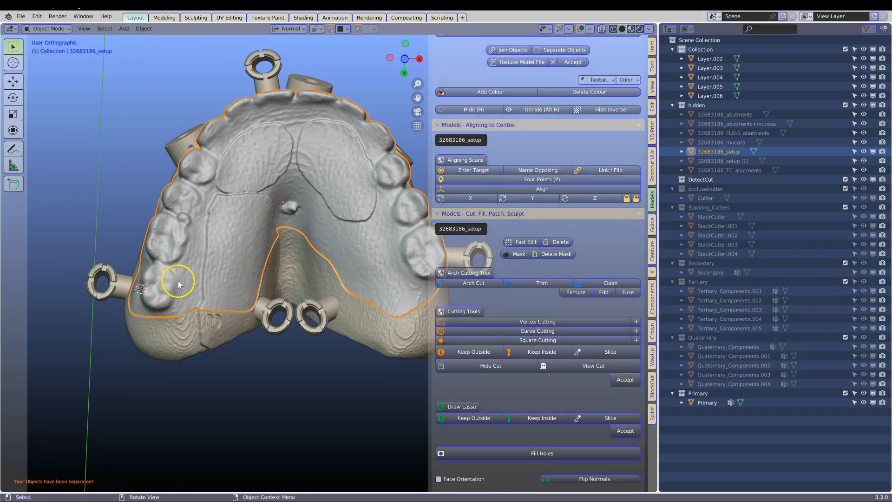
scroll(196, 289, down, 1)
shift+right_click(196, 288)
scroll(448, 378, down, 3)
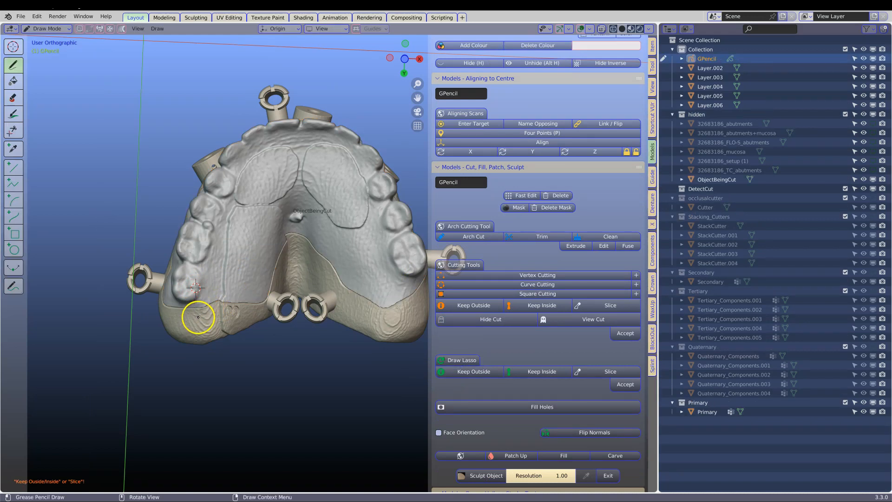
mouse_move(245, 181)
mouse_down()
mouse_move(281, 159)
mouse_move(379, 232)
mouse_move(395, 339)
mouse_move(388, 288)
mouse_up()
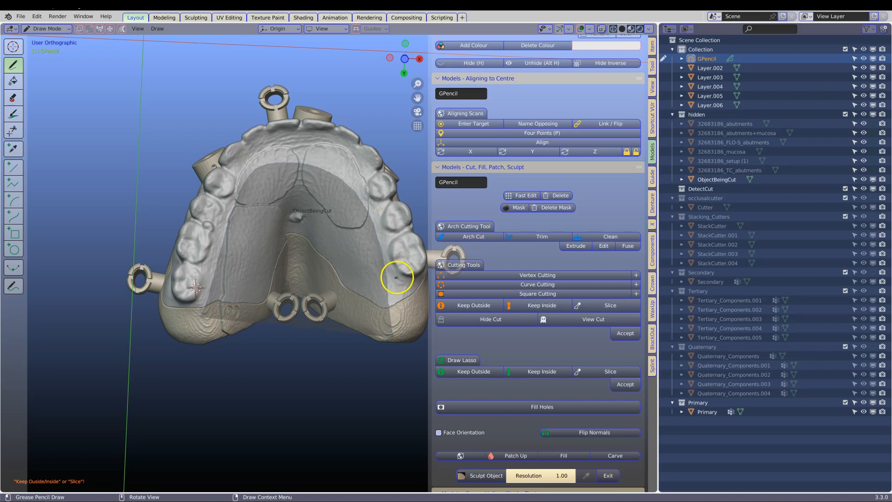
click(653, 176)
click(636, 296)
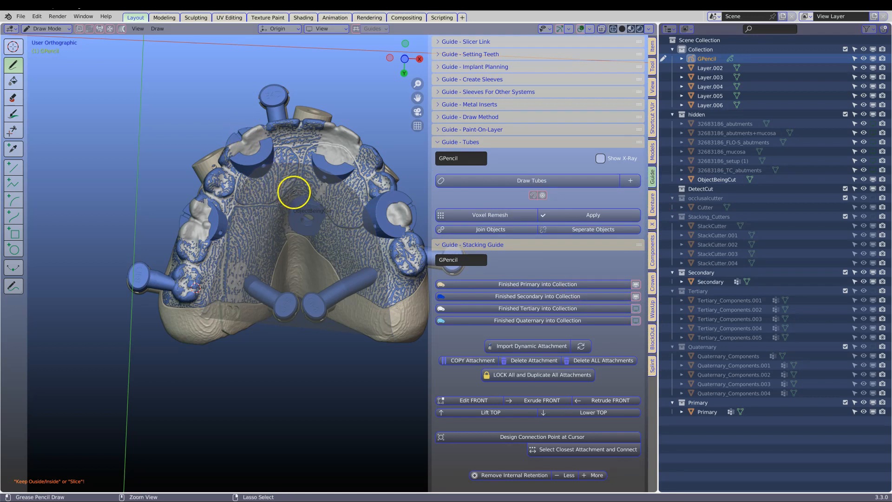
key(ctrl+z)
key(ctrl+z)
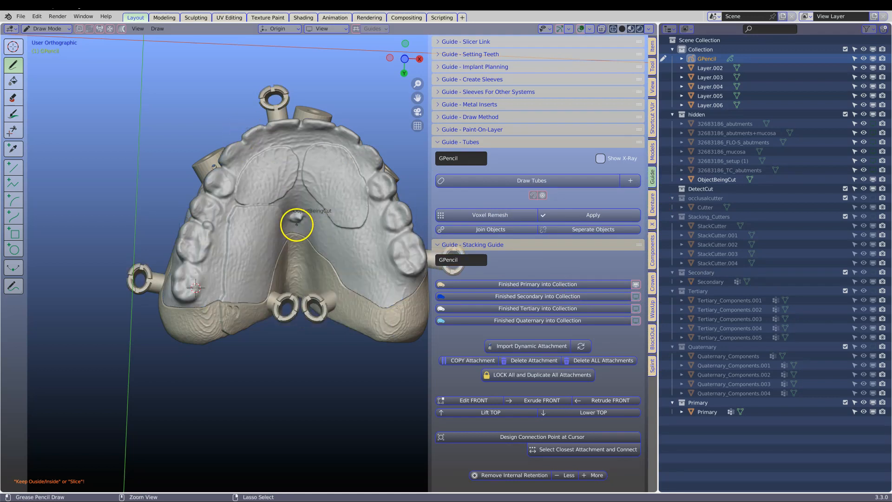
Using the shown secondary component as reference, lasso-cut the palate out of the setup, keeping the outer arch, and hide the secondary.
click(636, 296)
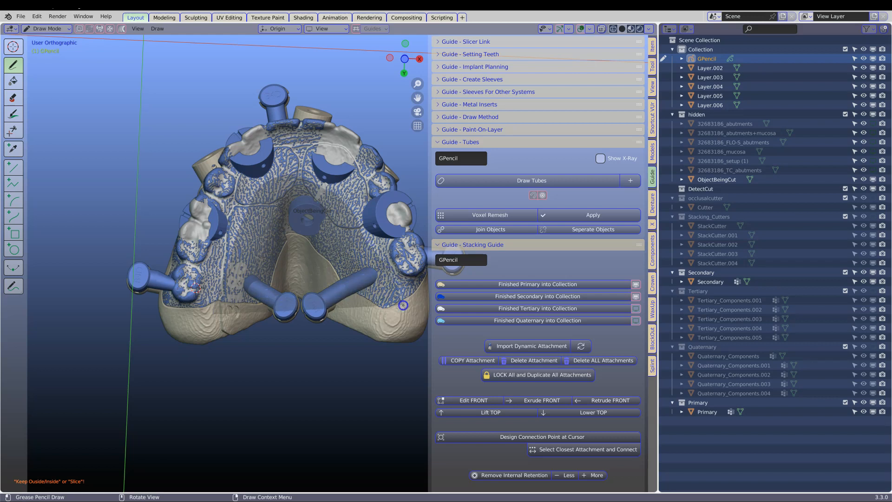
click(653, 152)
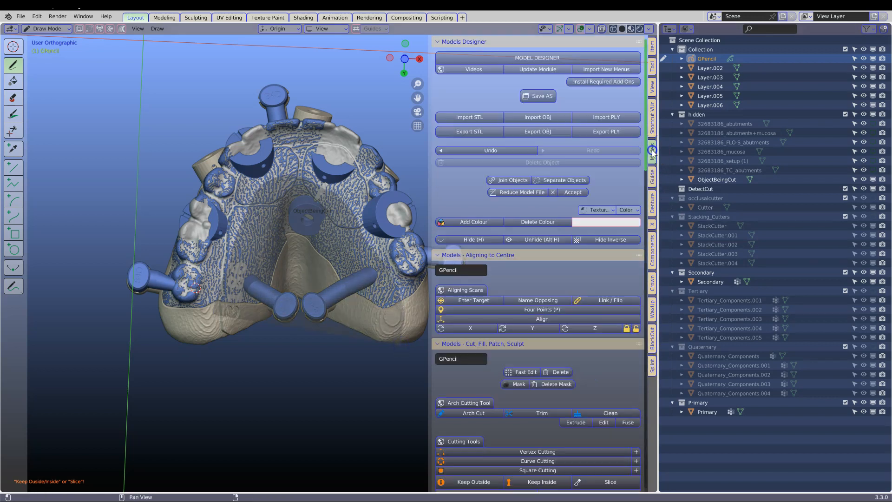
scroll(505, 394, down, 4)
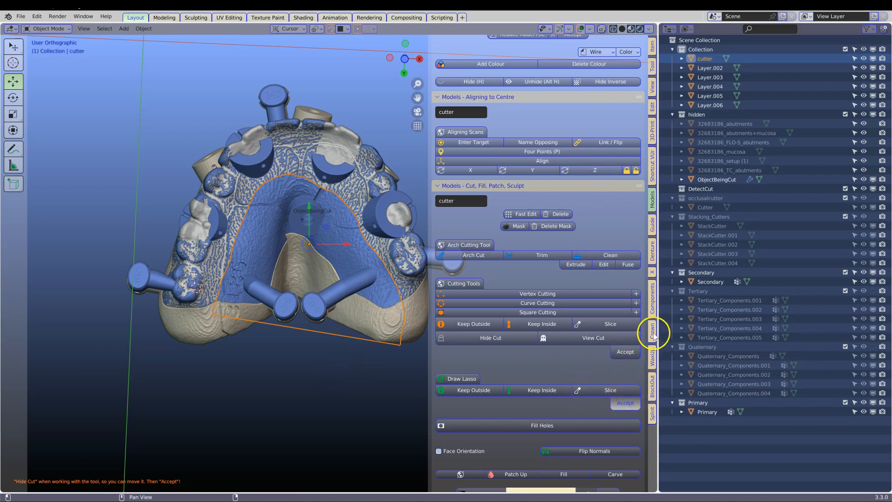
click(653, 167)
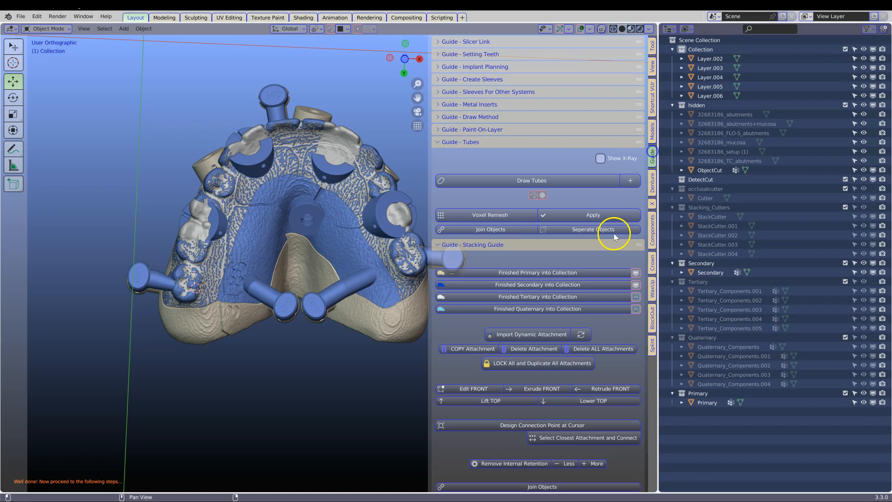
click(637, 285)
mouse_move(321, 241)
middle_down()
mouse_move(333, 194)
mouse_move(289, 243)
mouse_move(320, 224)
middle_up()
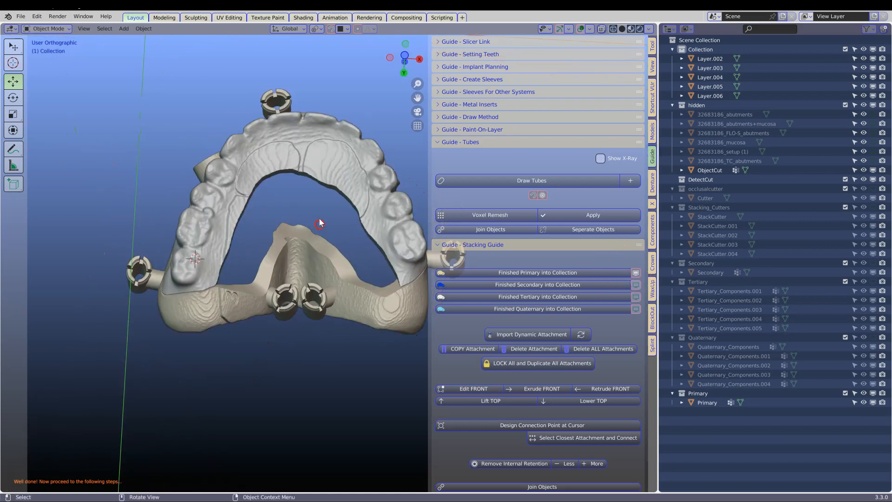
Smooth the cut palatal edge of ObjectCut in sculpting at resolution 4.00 and return to object mode.
click(298, 185)
middle_drag(299, 185, 308, 160)
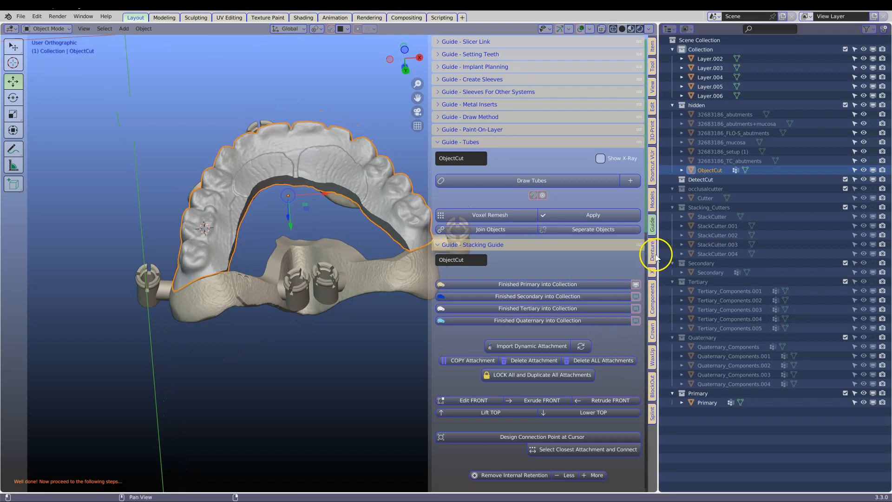
click(652, 200)
click(471, 301)
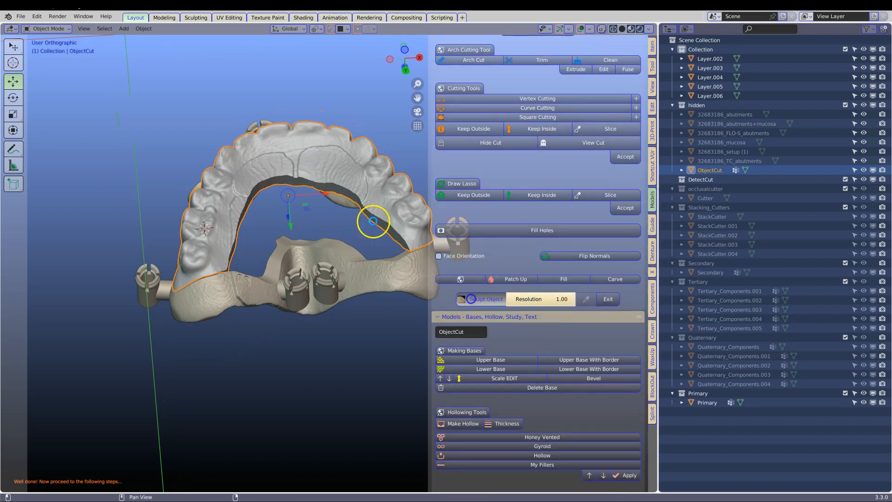
right_click(242, 179)
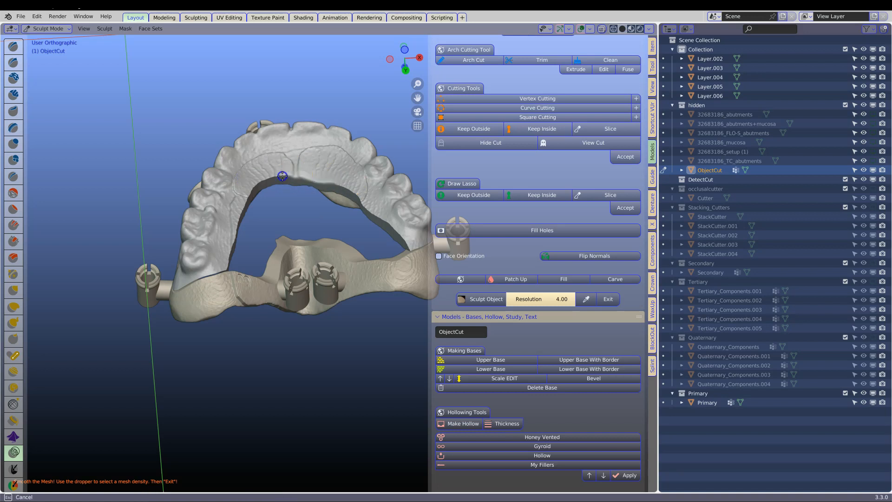
mouse_move(255, 200)
middle_down()
mouse_move(218, 173)
mouse_move(285, 205)
mouse_move(341, 118)
middle_up()
middle_drag(388, 135, 459, 263)
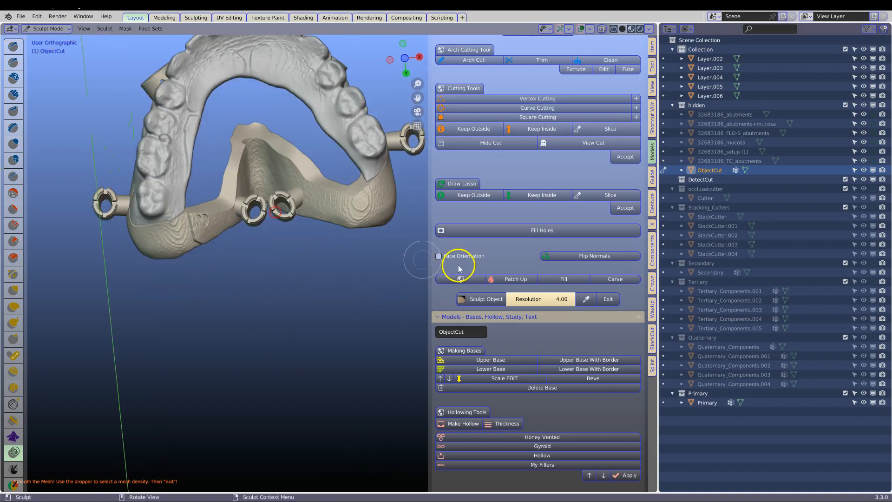
click(608, 299)
mouse_move(284, 165)
middle_down()
mouse_move(299, 302)
mouse_move(280, 304)
mouse_move(281, 207)
middle_up()
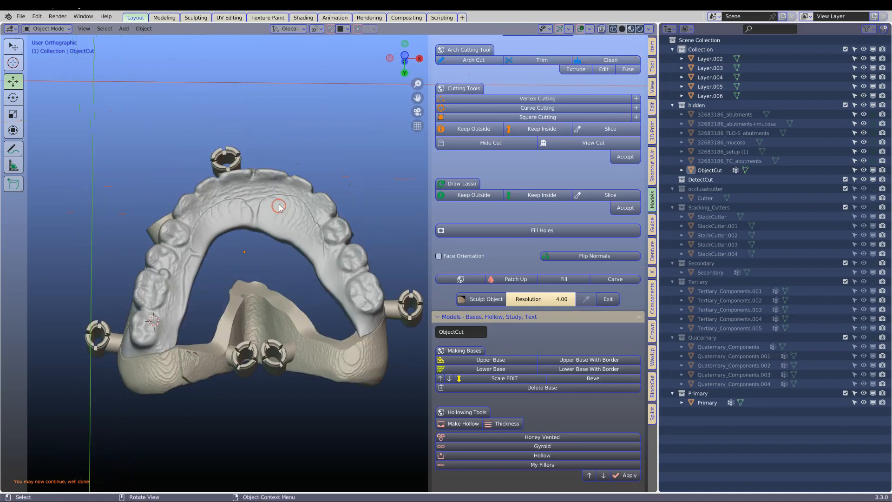
Show the secondary component in place of the primary, select ObjectCut and place the 3D cursor inside the posterior sleeve ring.
click(653, 224)
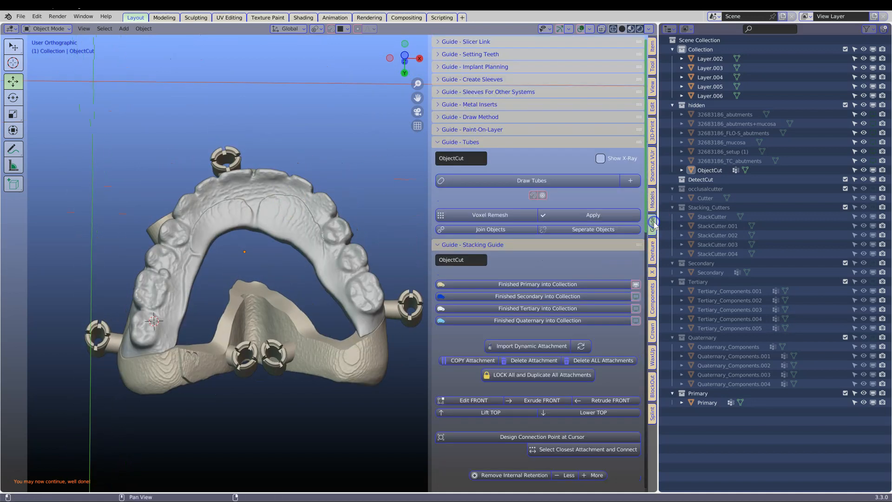
click(636, 297)
middle_drag(308, 239, 200, 220)
scroll(200, 220, up, 4)
click(212, 291)
click(276, 290)
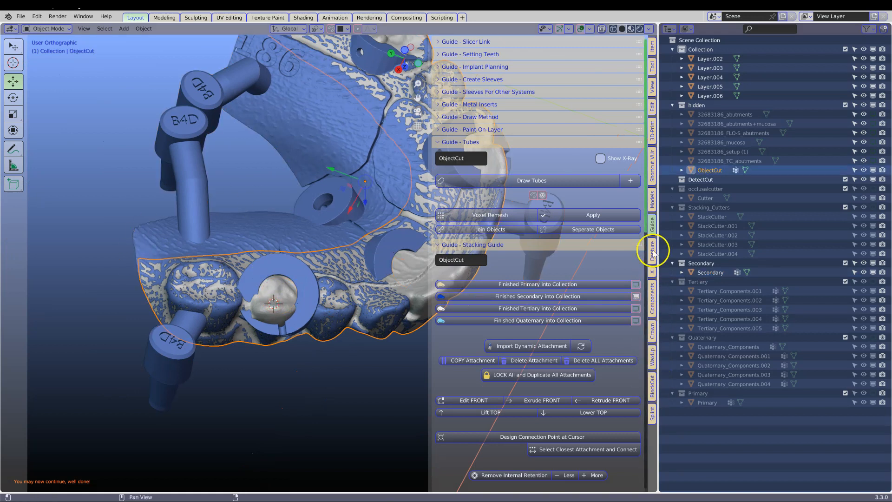
Cut a round opening through ObjectCut at that sleeve ring using Curve Cutting with Keep Outside, and accept the cut.
click(652, 199)
scroll(518, 305, down, 3)
click(536, 257)
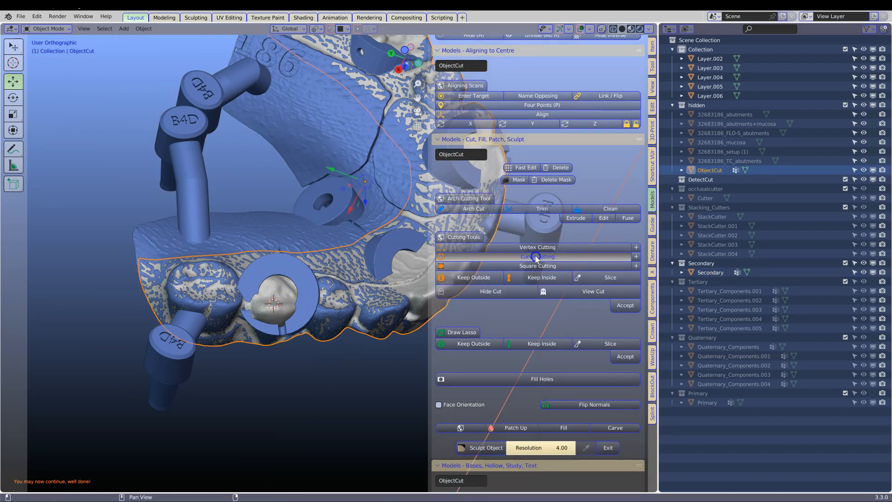
key(g)
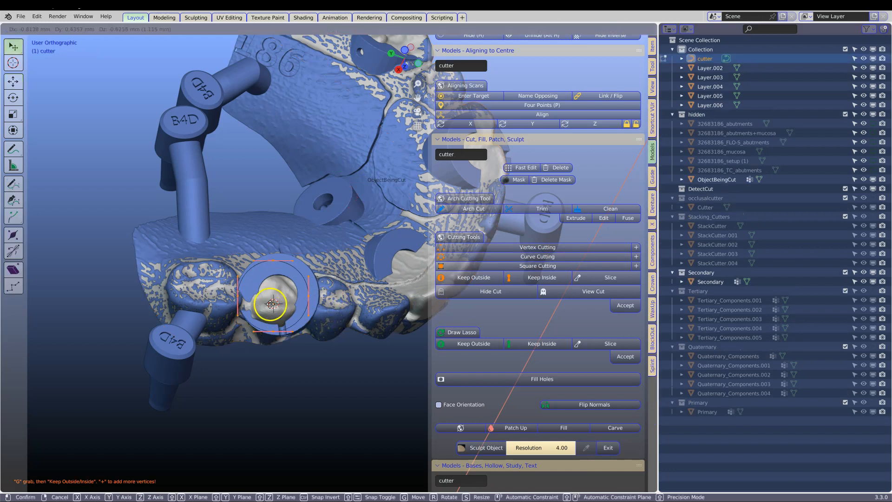
click(275, 303)
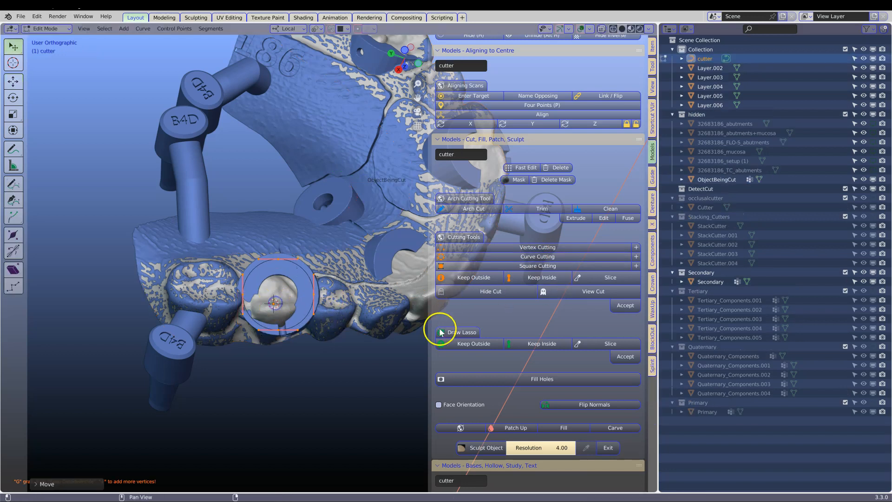
scroll(447, 334, down, 1)
click(480, 335)
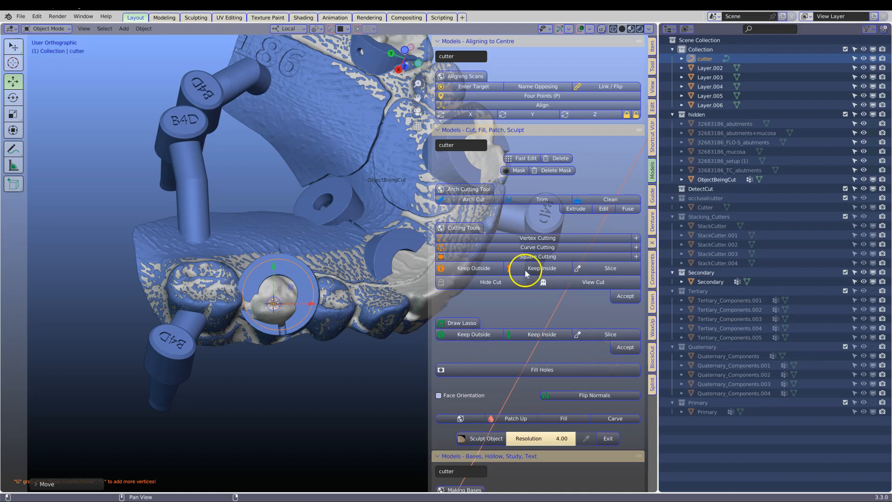
click(481, 268)
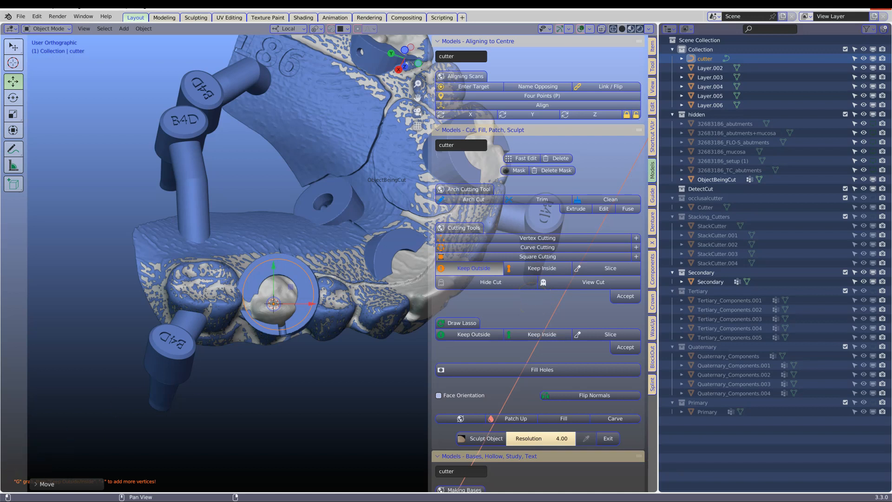
click(623, 300)
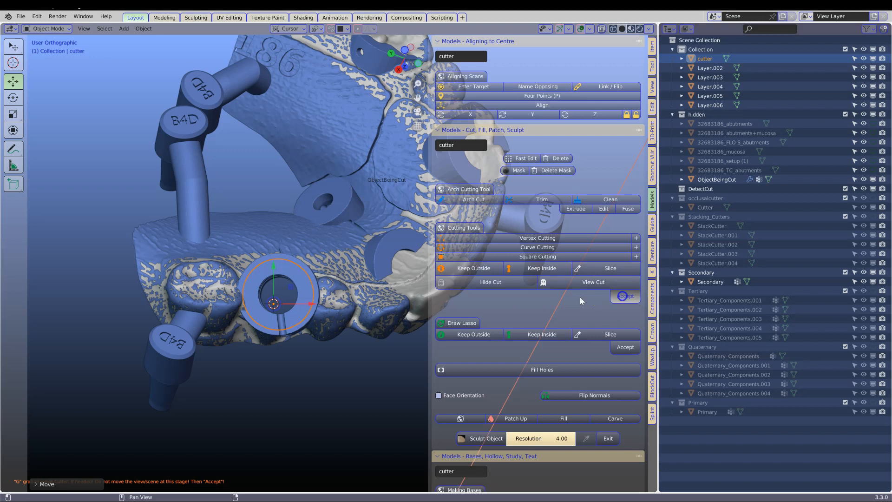
Turn on see-through display, reselect ObjectCut and start another curve cut at the neighbouring sleeve opening.
drag(658, 258, 771, 259)
middle_drag(504, 302, 331, 312)
key(alt+z)
click(336, 412)
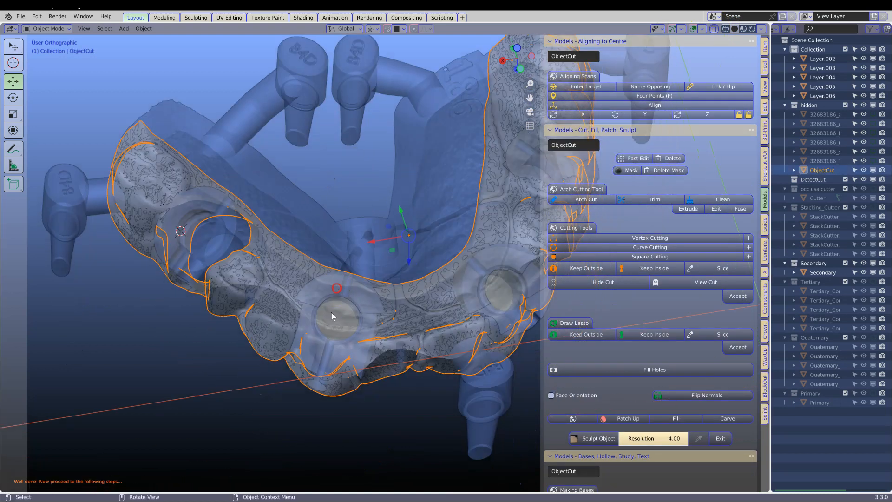
click(595, 250)
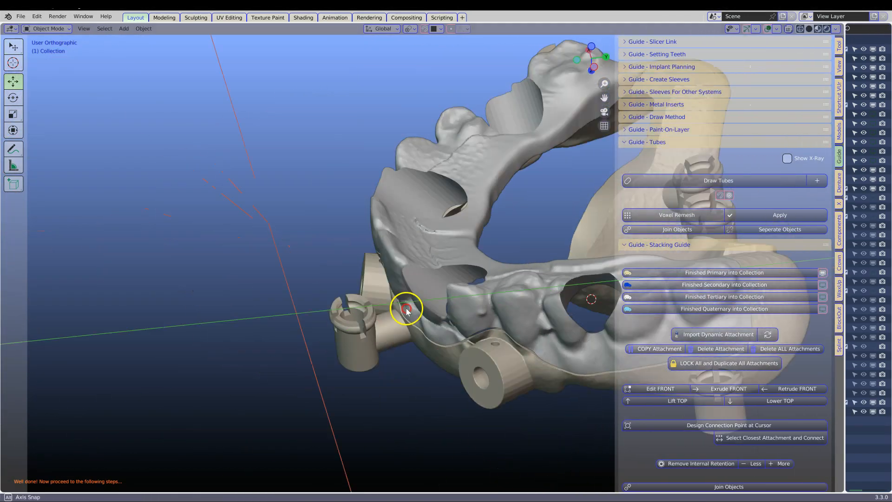
Show the tertiary attachments, select ObjectCut and place the 3D cursor on the palatal side of its rear molars.
middle_drag(407, 311, 342, 285)
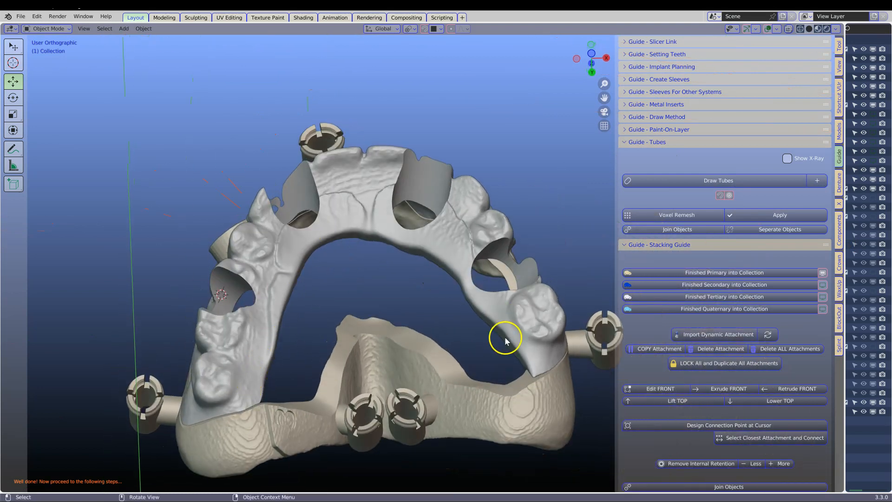
middle_drag(506, 341, 503, 341)
middle_drag(281, 345, 260, 381)
middle_drag(334, 410, 343, 358)
click(822, 297)
middle_drag(395, 343, 279, 373)
click(272, 365)
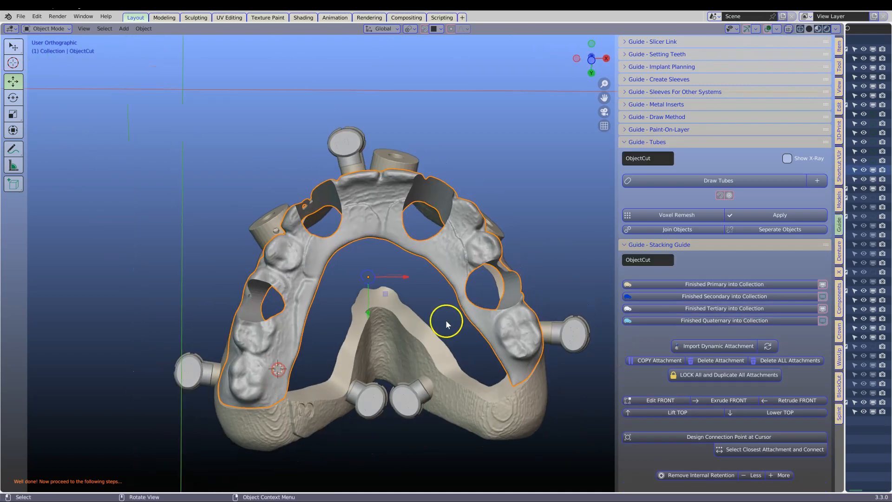
Draw a tube at the 3D cursor, enlarge it and extrude it in an arched path across the palate to the opposite molar.
click(710, 185)
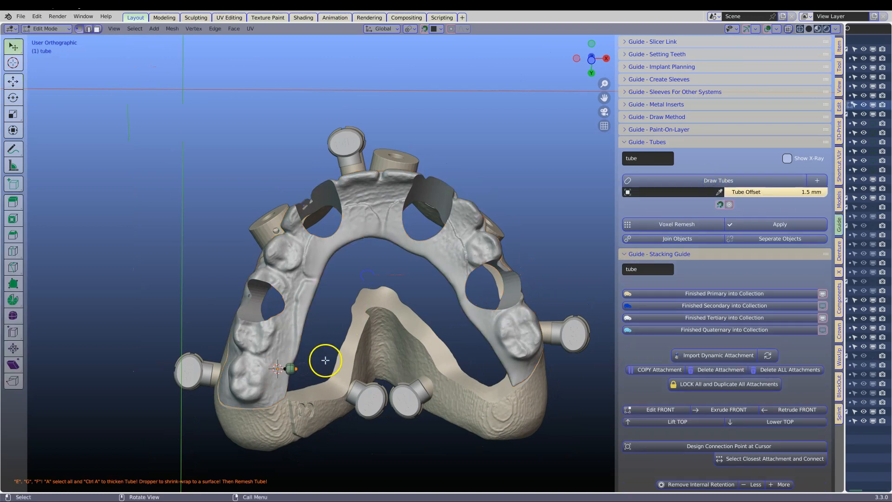
key(s)
click(396, 344)
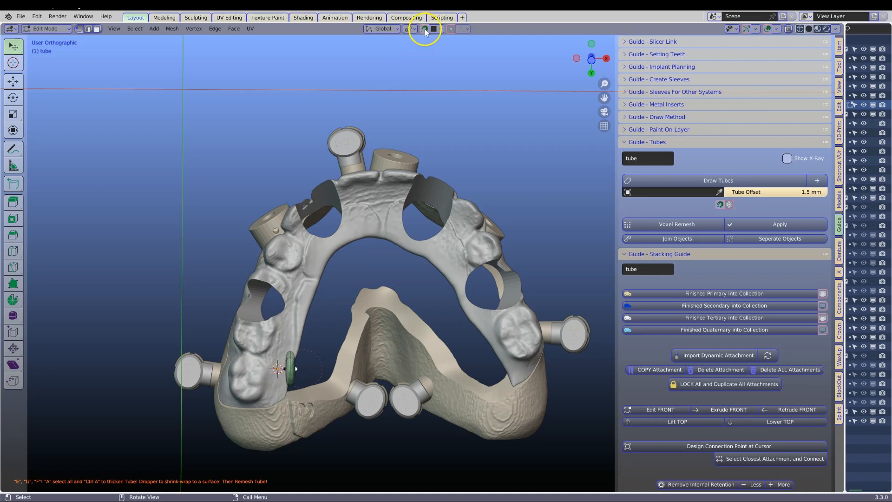
key(e)
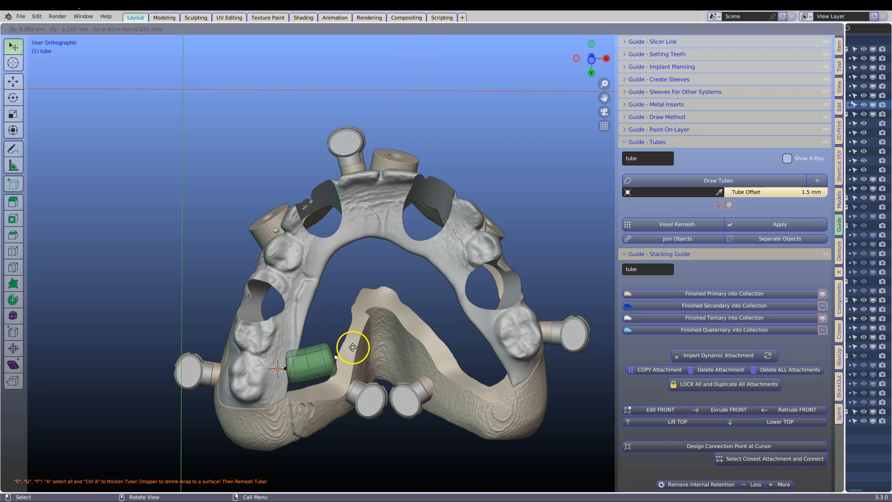
click(358, 328)
click(389, 292)
key(e)
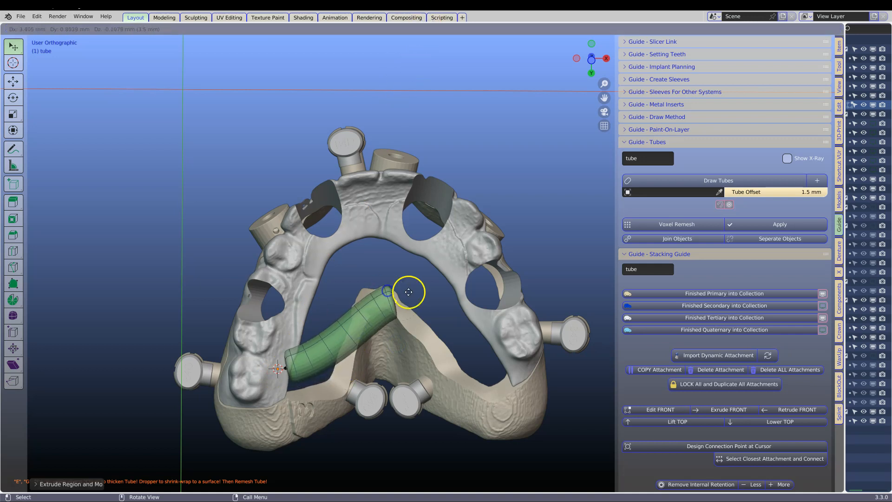
click(443, 330)
key(e)
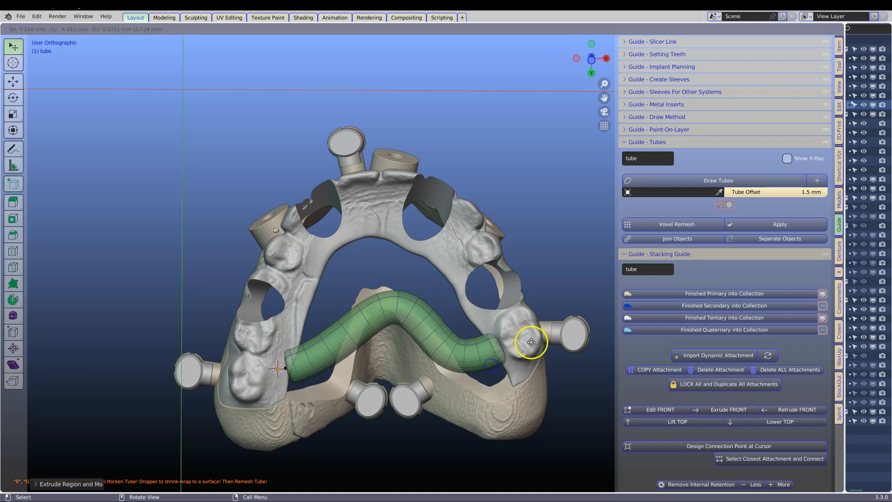
click(543, 331)
Move the tube's starting end into the rear molar area of the arch and check its fit from several sides.
click(287, 368)
key(g)
click(268, 371)
middle_drag(268, 369, 302, 264)
middle_drag(502, 374, 328, 452)
scroll(328, 452, up, 1)
click(292, 243)
drag(288, 202, 236, 146)
drag(343, 171, 354, 132)
scroll(359, 195, down, 3)
middle_drag(362, 209, 333, 283)
Resize the tube's thickness, adjust its starting end separately and reposition that end against the molars.
key(ctrl+a)
click(528, 227)
click(242, 295)
key(ctrl+a)
click(269, 305)
key(g)
click(218, 303)
middle_drag(218, 302, 243, 361)
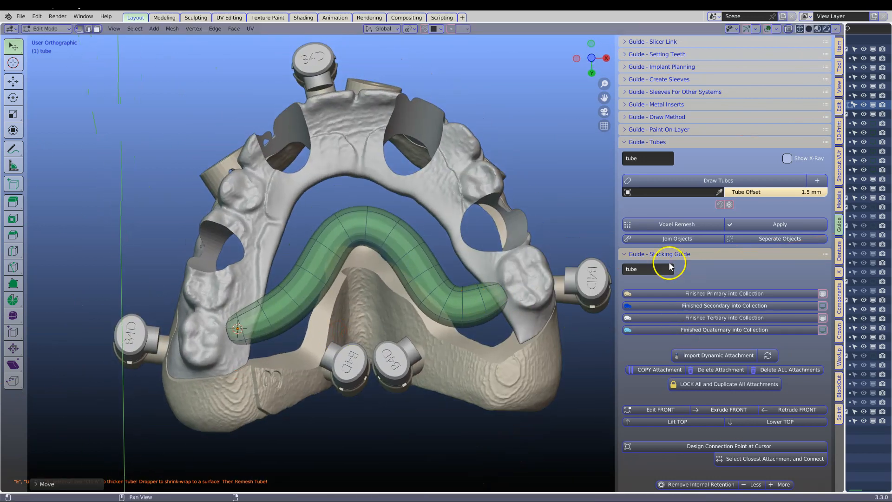
Voxel remesh the tube at 0.3 mm and join it with ObjectCut.
click(669, 224)
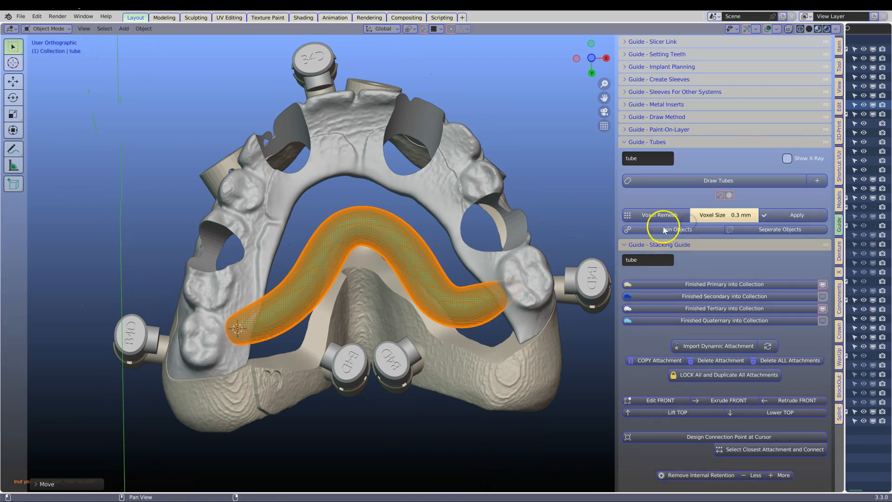
click(784, 216)
middle_drag(379, 281, 340, 292)
middle_drag(240, 303, 245, 265)
click(214, 294)
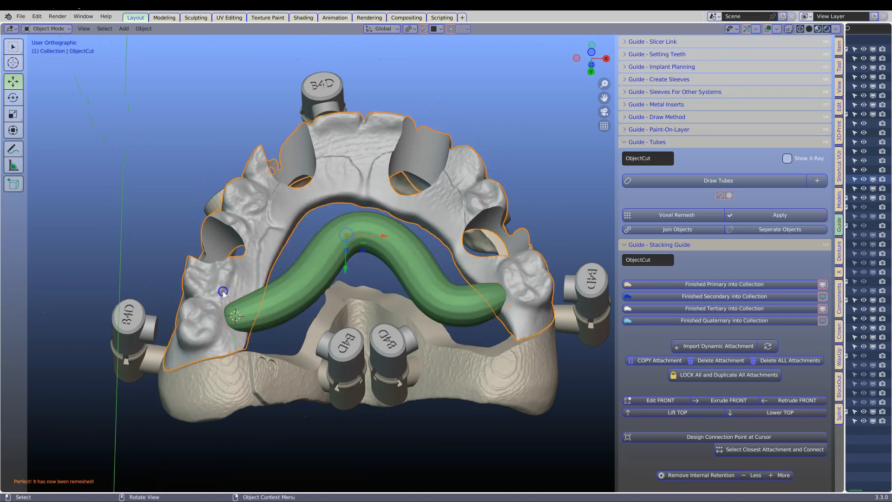
shift+click(282, 297)
click(671, 229)
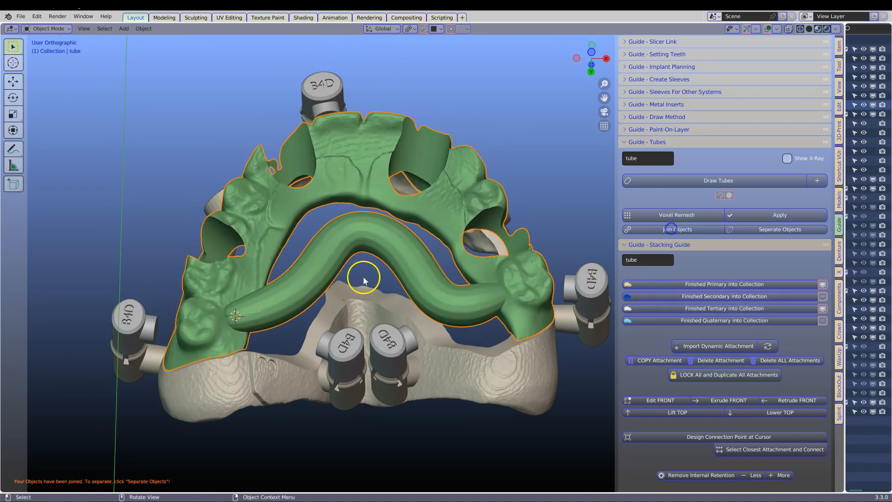
Voxel remesh the joined arch and tube with a voxel size of 0.2 mm and apply it.
click(678, 215)
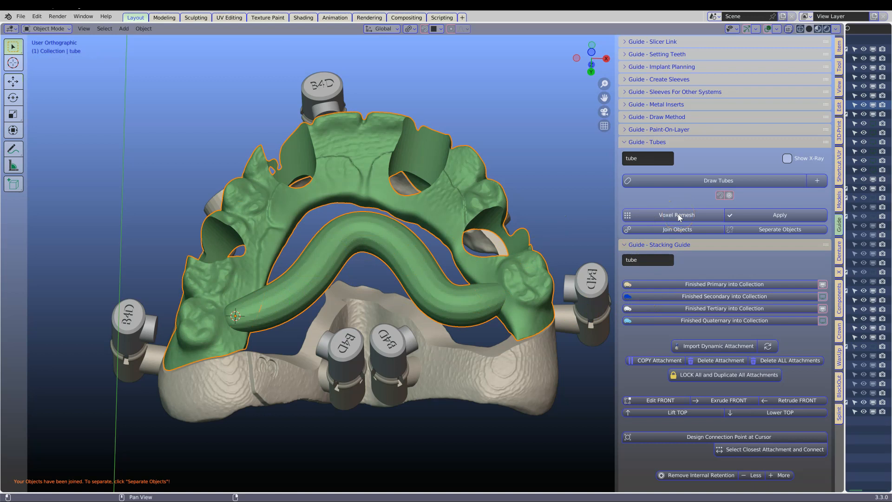
click(725, 219)
text(0.)
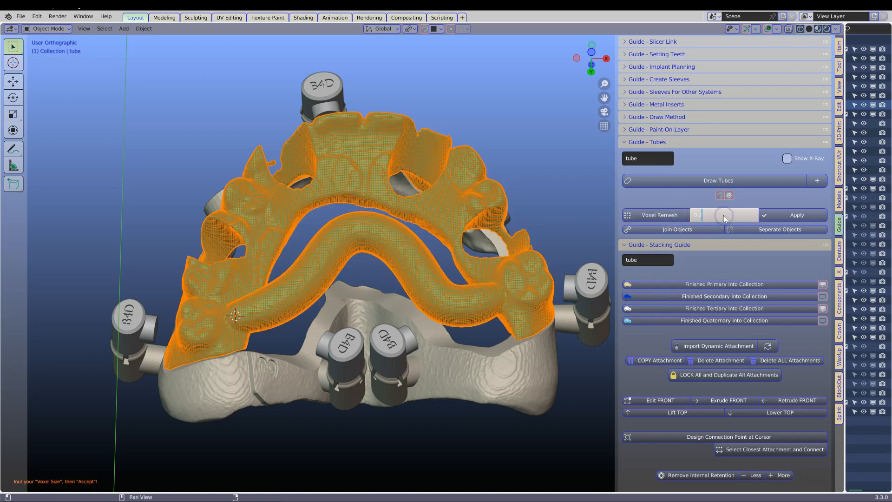
text(2)
key(Return)
middle_drag(230, 333, 368, 329)
middle_drag(289, 397, 208, 404)
click(797, 216)
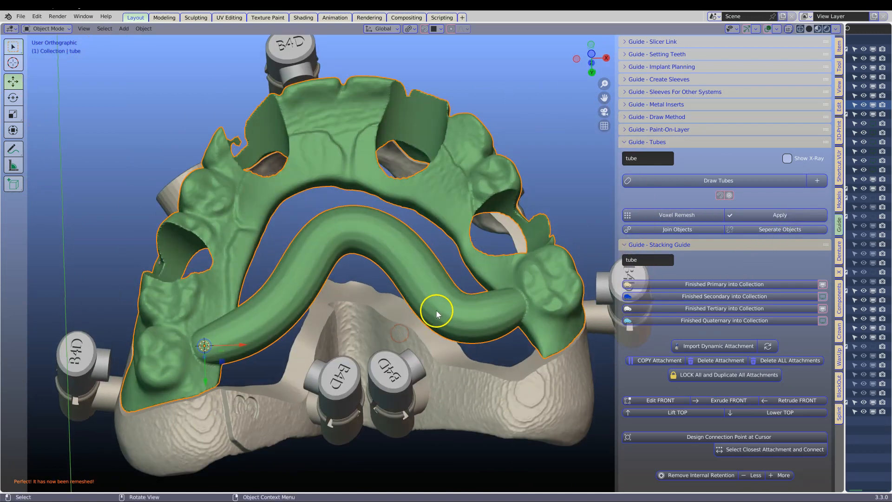
middle_drag(428, 309, 426, 286)
Select the joined arch and set the 3D cursor on the palatal bar opposite the first palatal attachment.
click(401, 356)
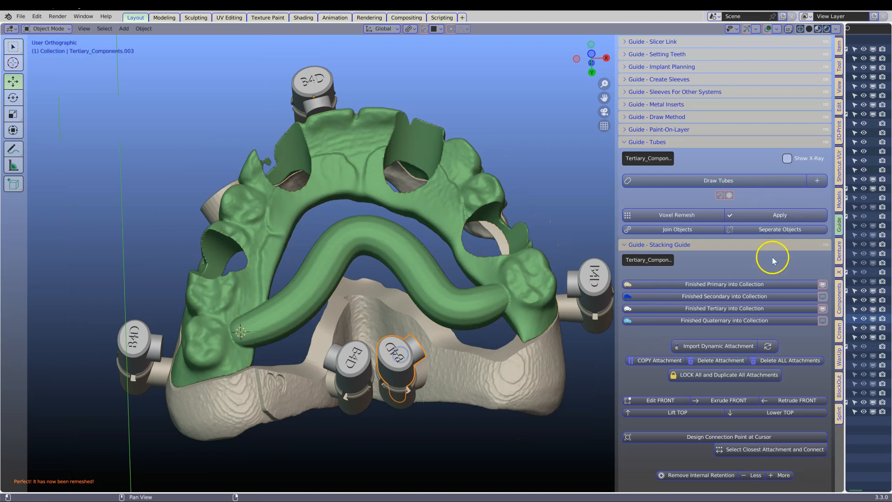
click(825, 310)
click(825, 310)
click(398, 354)
middle_drag(398, 354, 449, 311)
click(409, 305)
click(396, 339)
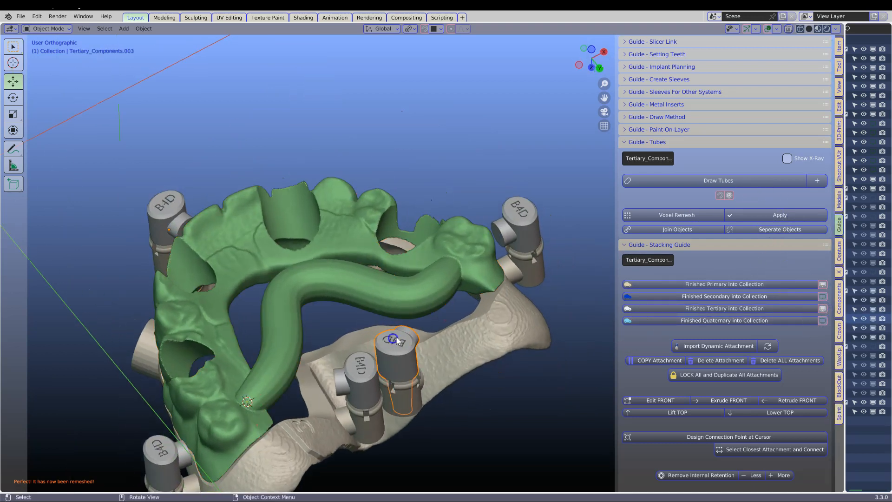
click(407, 301)
shift+right_click(405, 303)
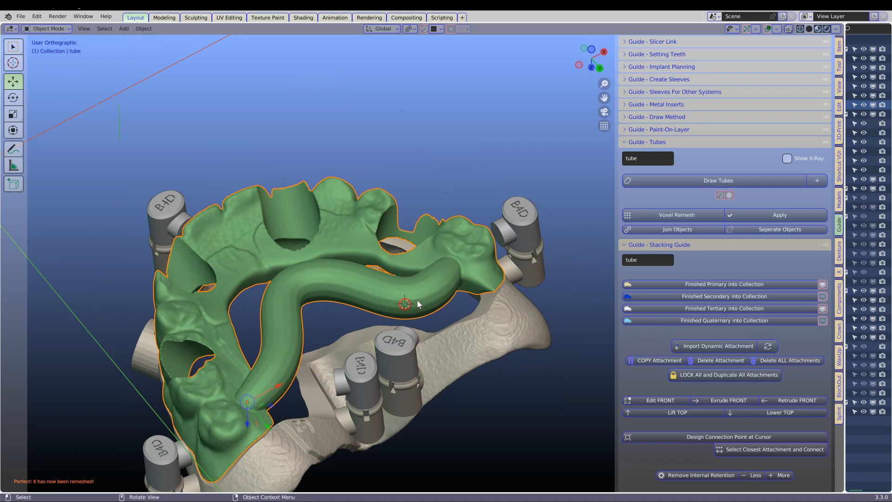
Design a connection point at the cursor on the bar and connect it to the first palatal attachment.
scroll(729, 267, down, 1)
scroll(730, 267, down, 5)
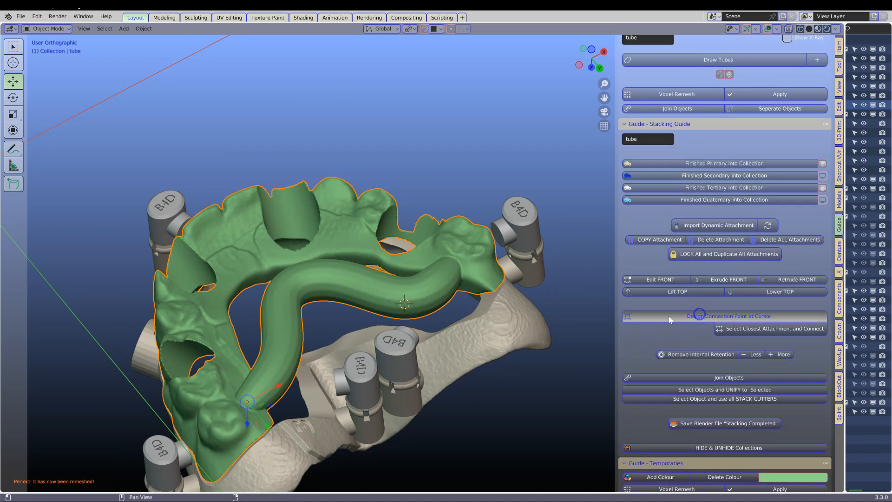
click(402, 347)
click(733, 328)
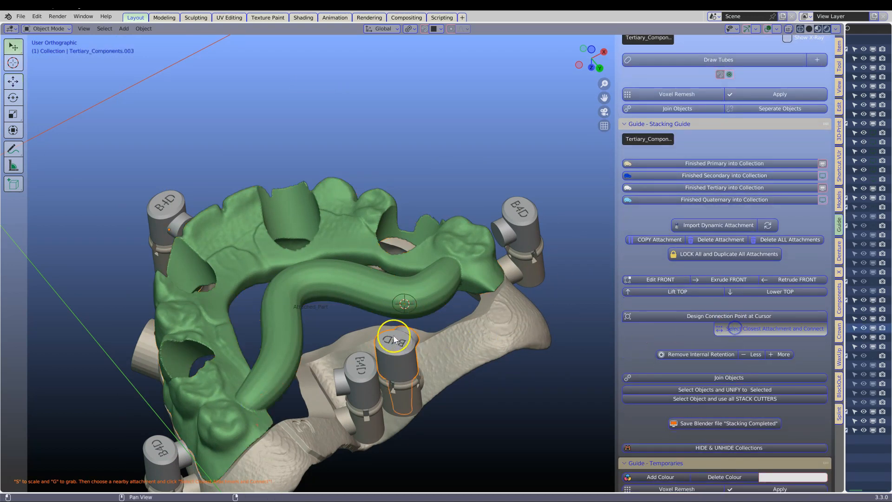
shift+click(420, 317)
Design a second connection point on the bar and connect it to the other palatal attachment.
middle_drag(358, 342, 233, 321)
click(650, 316)
click(748, 330)
Place the cursor on the rear molar, design a connection point there and connect it to the adjacent rear attachment.
middle_drag(251, 351, 395, 325)
click(291, 375)
shift+click(306, 335)
shift+right_click(296, 338)
click(646, 318)
click(745, 329)
Extrude the fronts of the anterior attachment and the remaining rear attachment until they reach the arch.
middle_drag(269, 342, 390, 326)
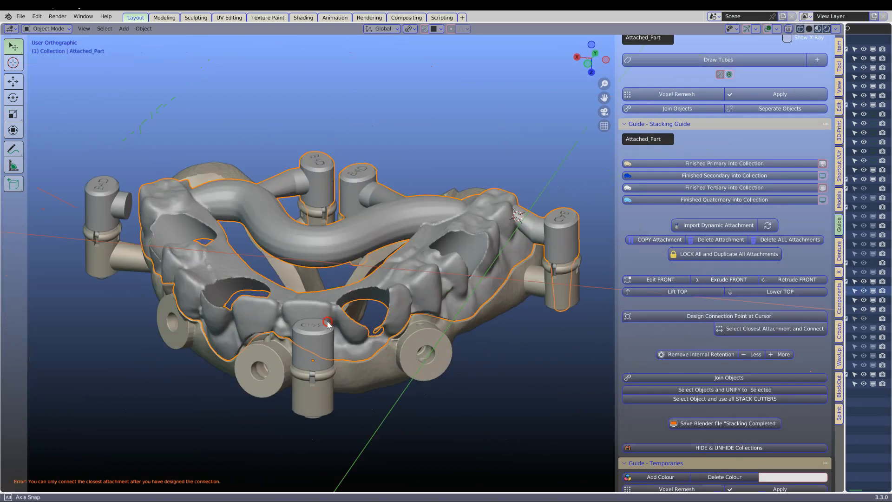
click(309, 323)
middle_drag(309, 323, 223, 302)
click(726, 279)
click(228, 293)
middle_drag(334, 315, 162, 266)
click(723, 279)
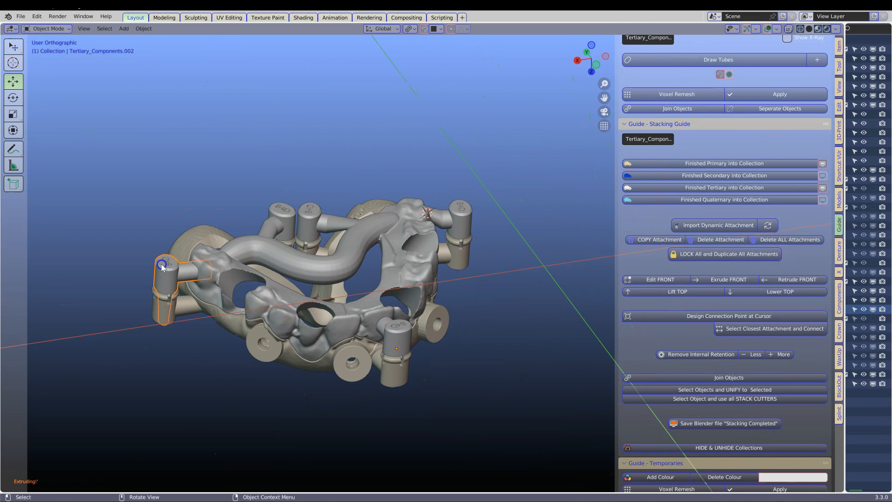
Select the attachments together with the connected arch and move them into the collection as the finished tertiary.
click(460, 204)
shift+click(204, 258)
shift+click(258, 244)
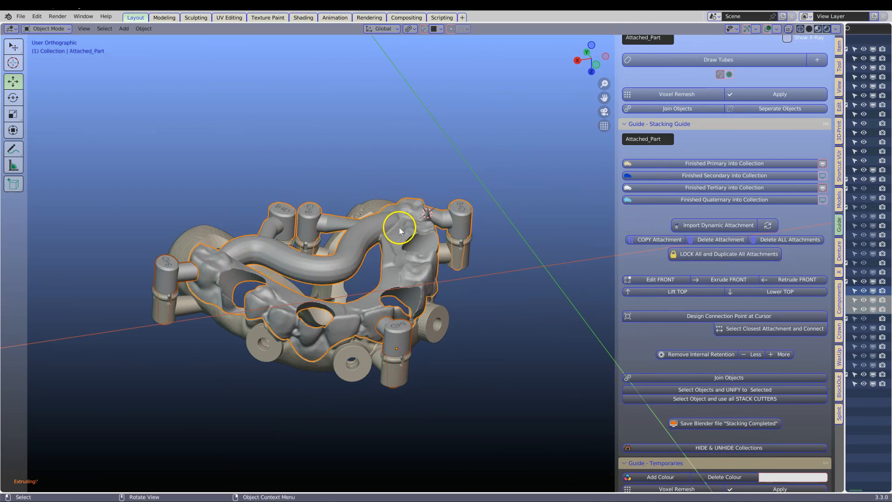
click(701, 187)
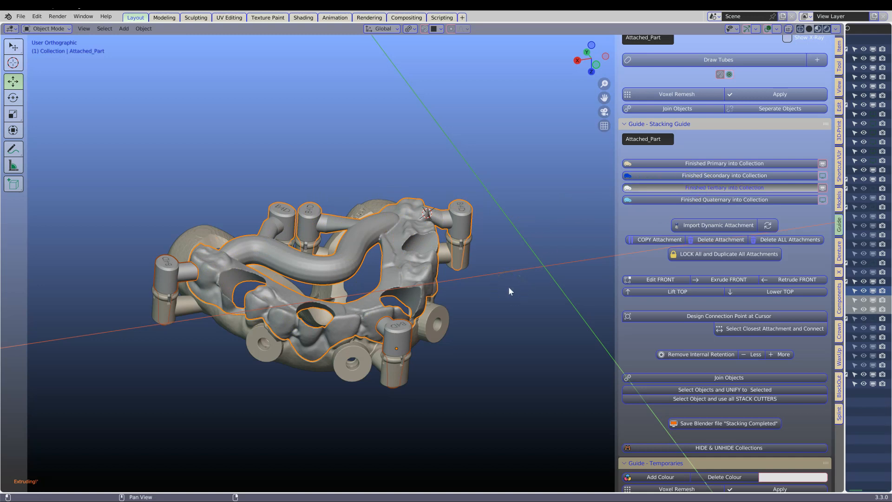
Examine the finished tertiary component seated on the primary from the front, side and underside.
click(255, 387)
middle_drag(271, 341, 305, 338)
scroll(355, 312, up, 1)
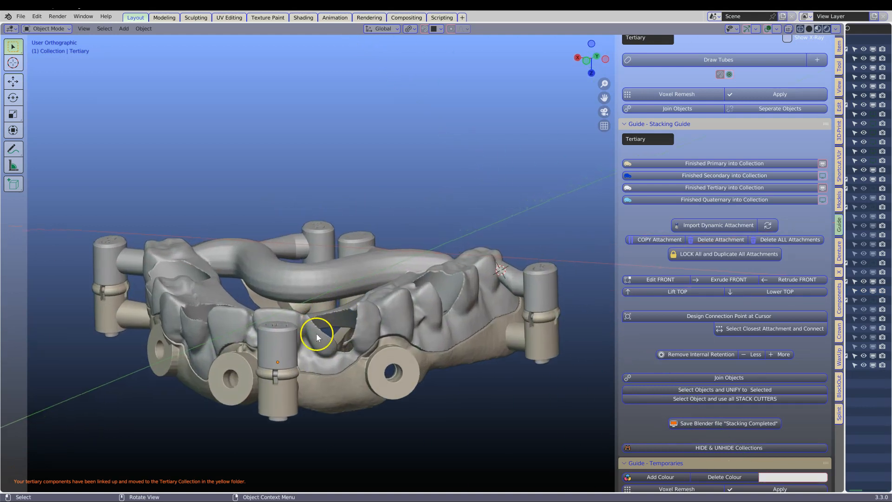
middle_drag(332, 346, 351, 382)
middle_drag(437, 326, 607, 210)
middle_drag(175, 289, 454, 260)
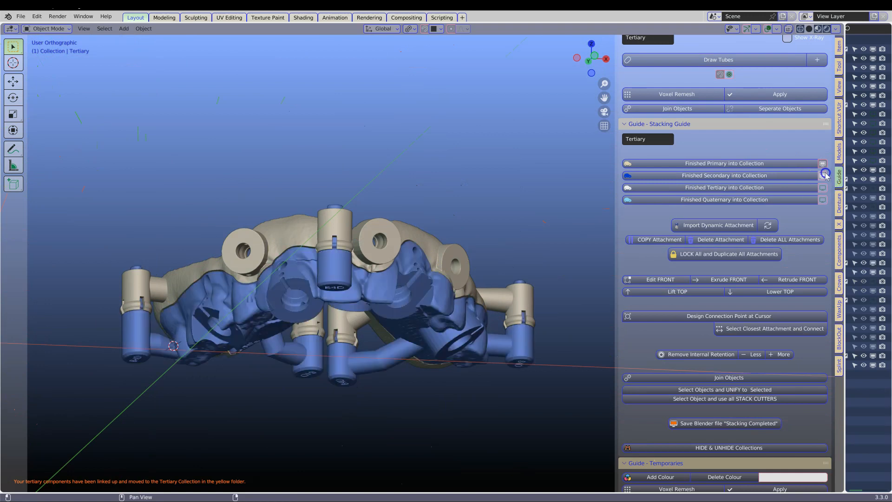